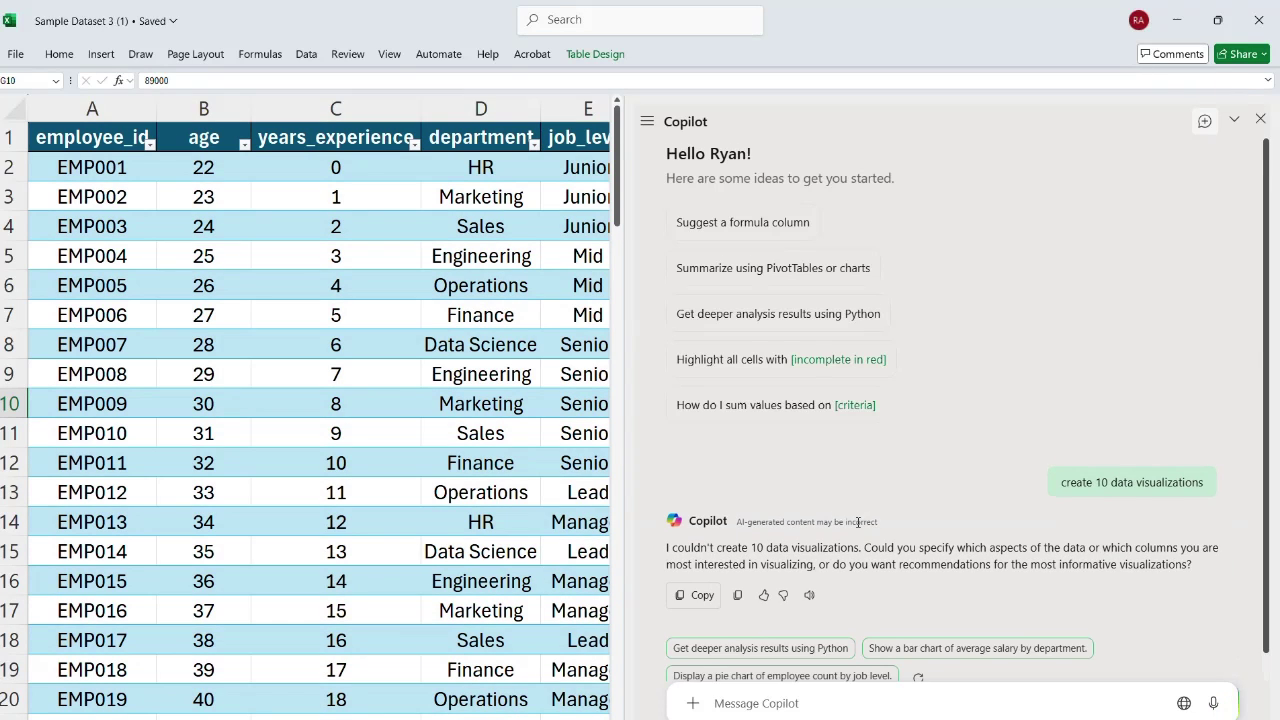
# - Choose Copilot's 'Get deeper analysis results using Python' suggestion and start the advanced analysis
pyautogui.click(766, 683)
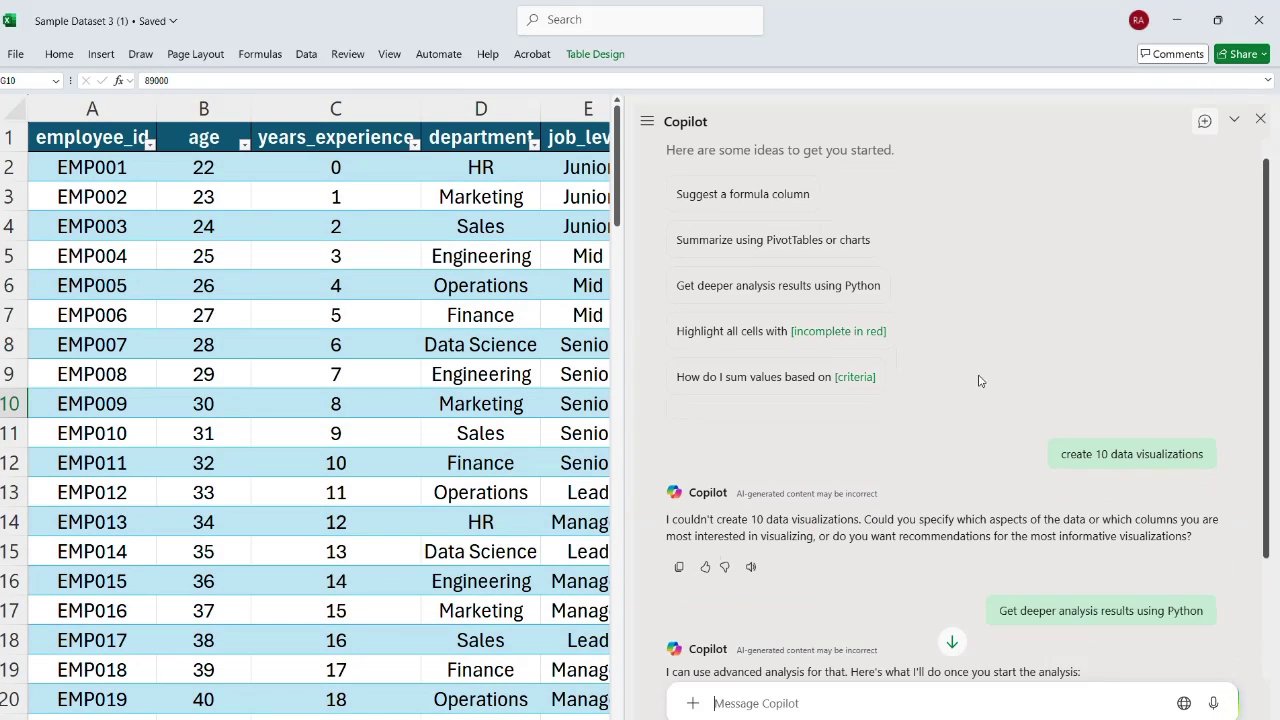
pyautogui.click(952, 432)
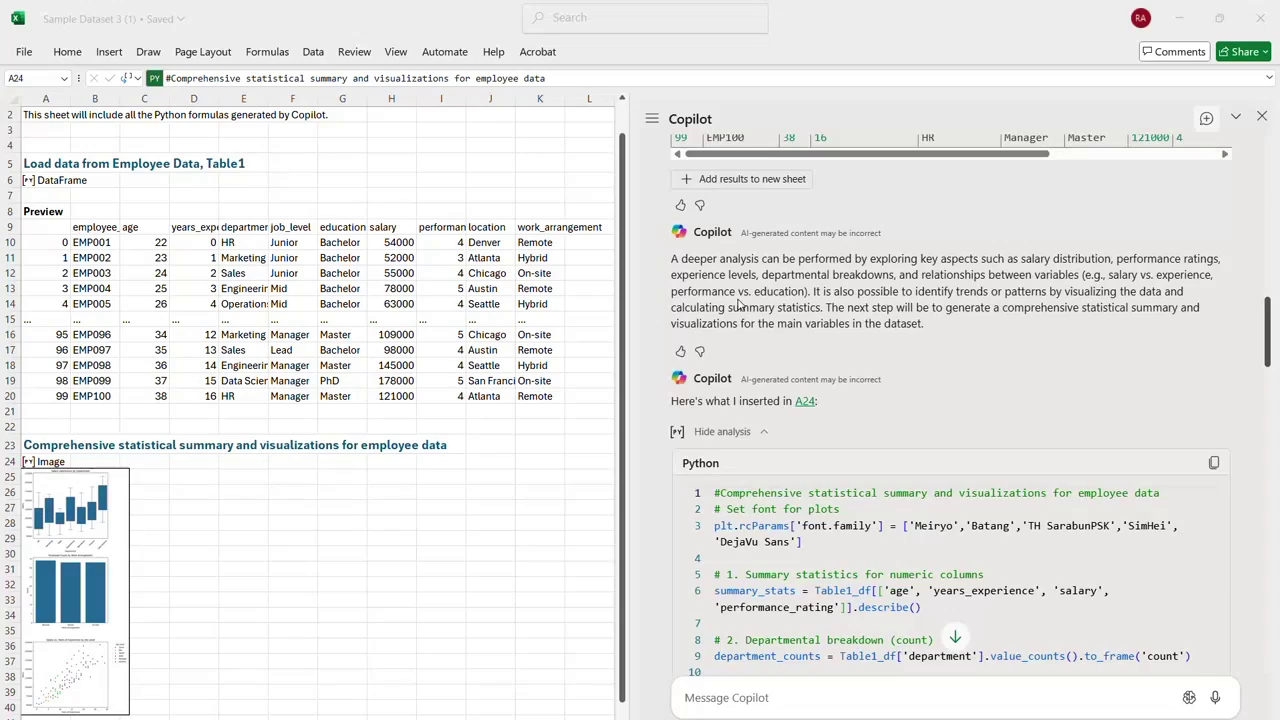
pyautogui.scroll(-6, 738, 305)
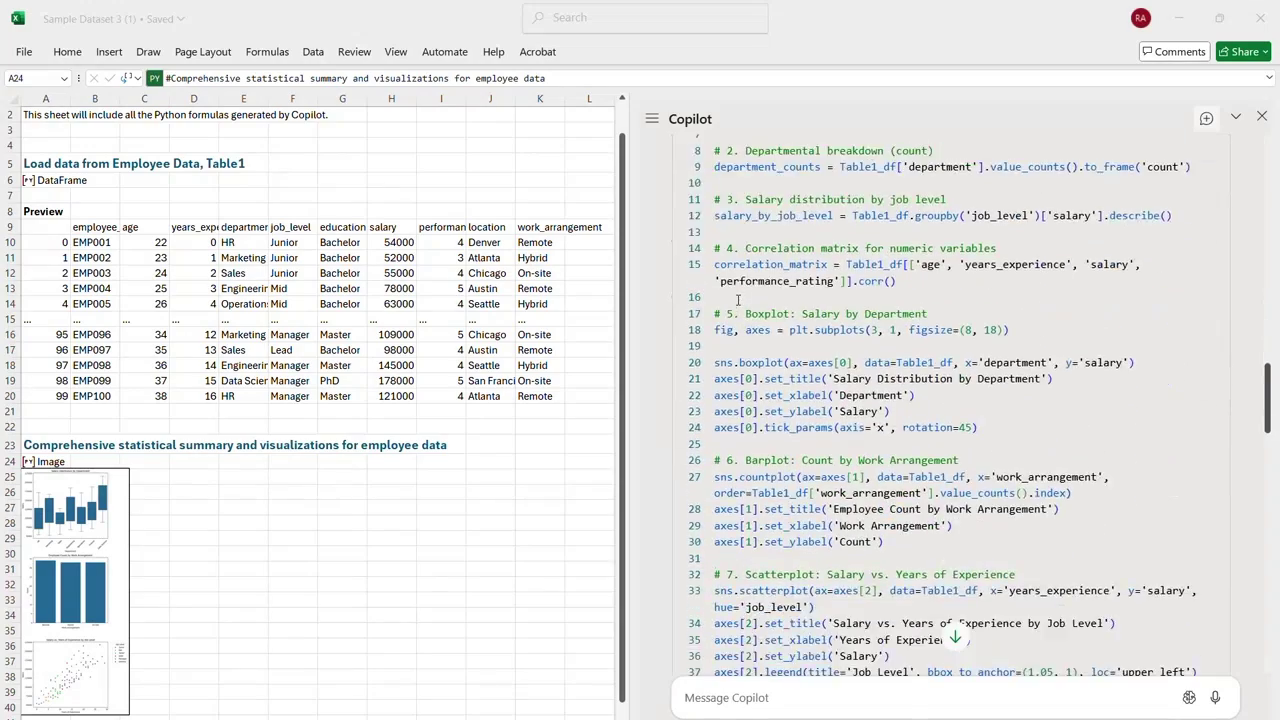
pyautogui.scroll(-10, 738, 300)
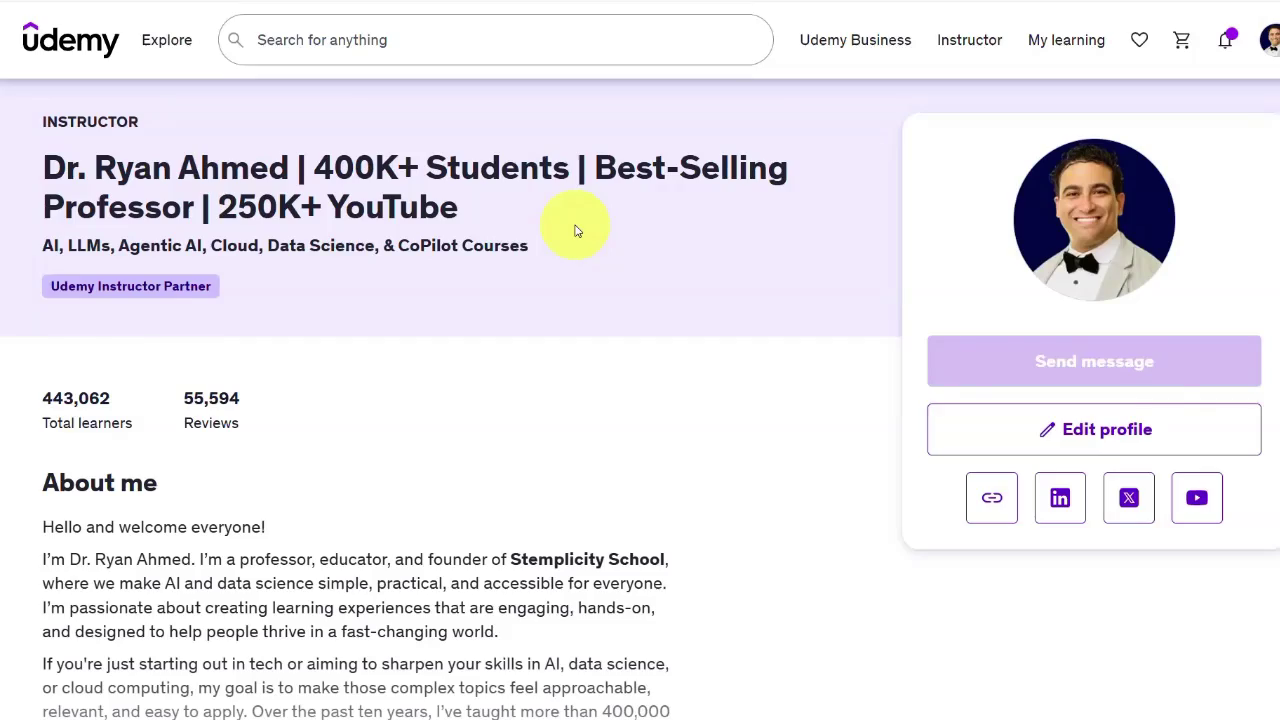
pyautogui.scroll(-10, 575, 231)
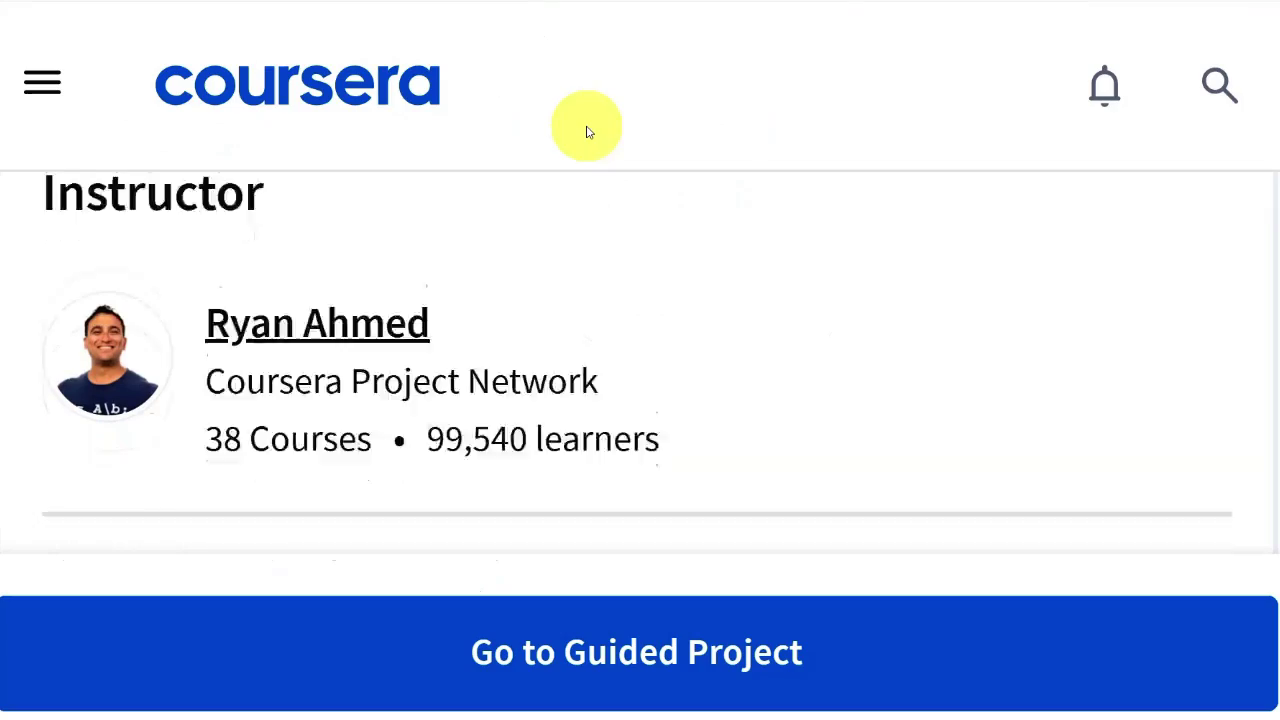
pyautogui.scroll(-1, 588, 132)
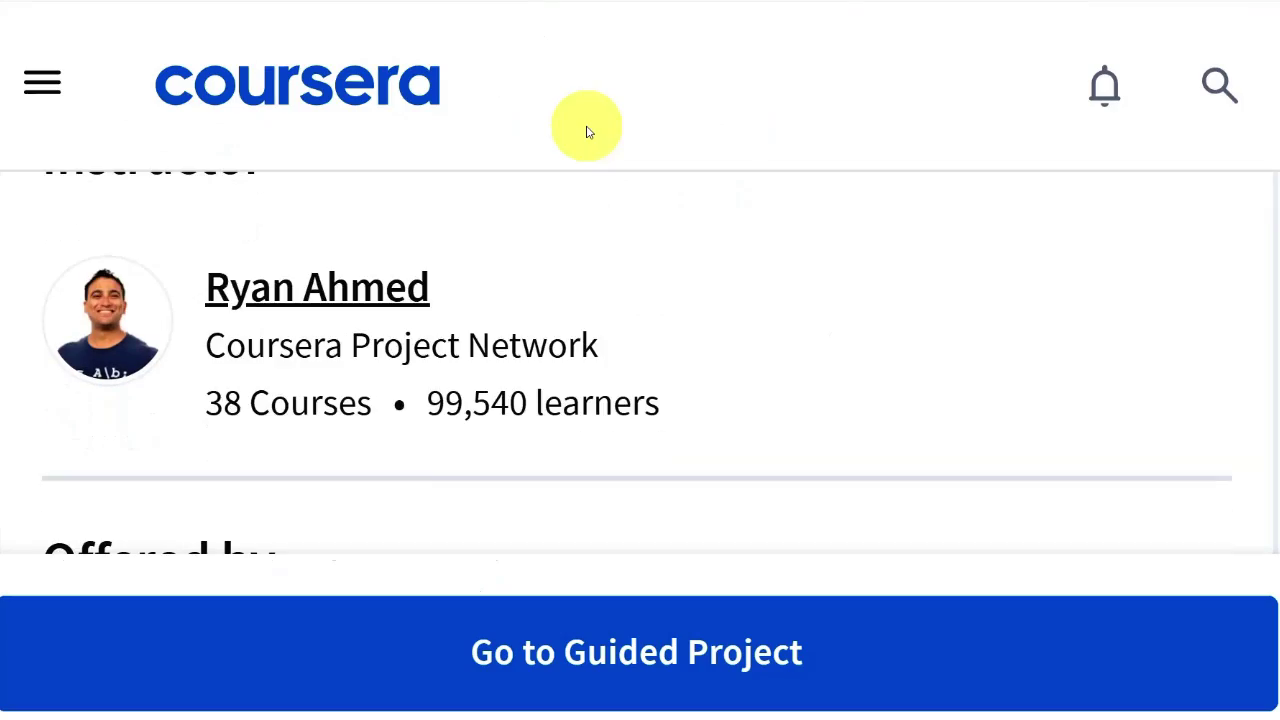
pyautogui.scroll(-2, 588, 132)
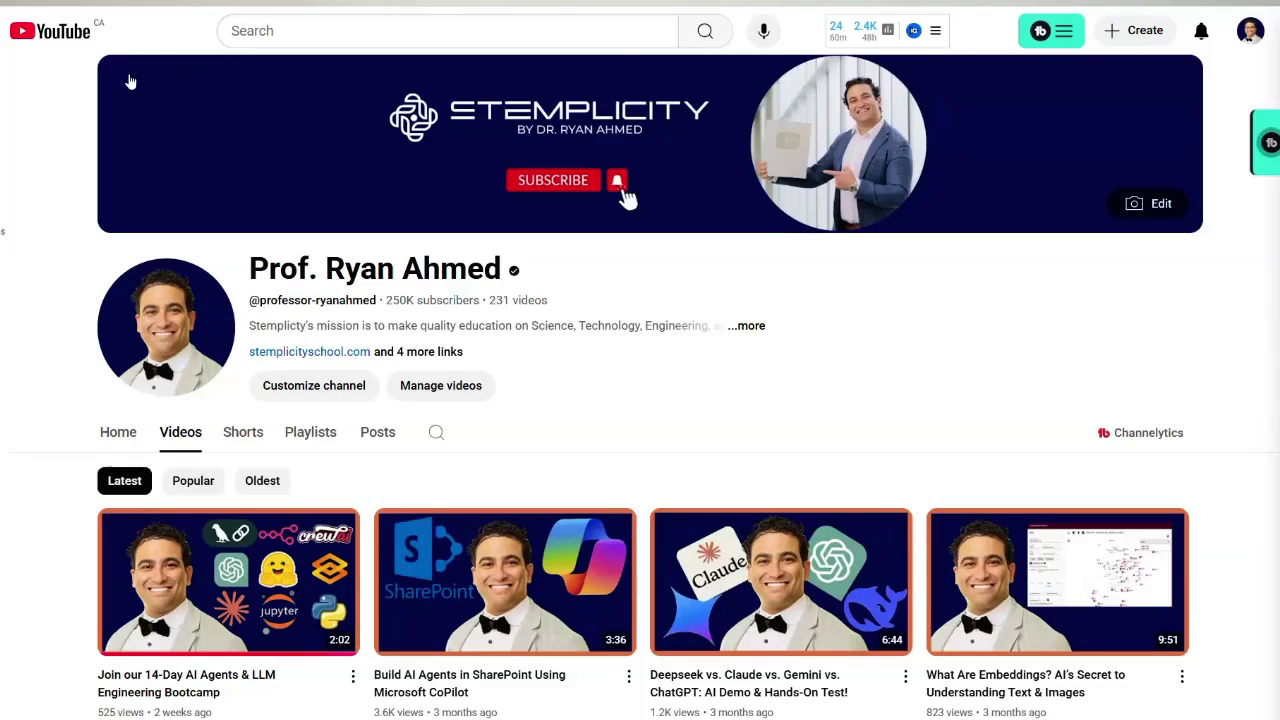
pyautogui.scroll(-8, 130, 82)
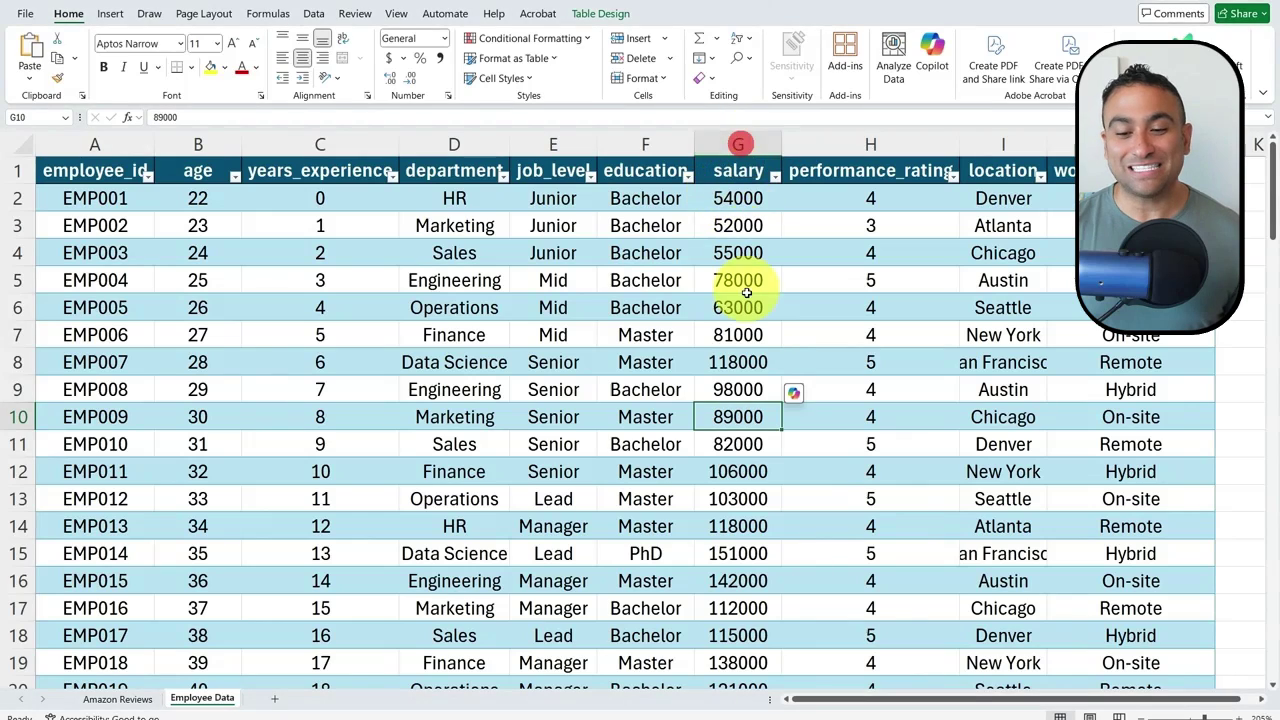
# - Select salary column G, open Copilot, and enable AutoSave by saving to the work OneDrive
pyautogui.click(731, 140)
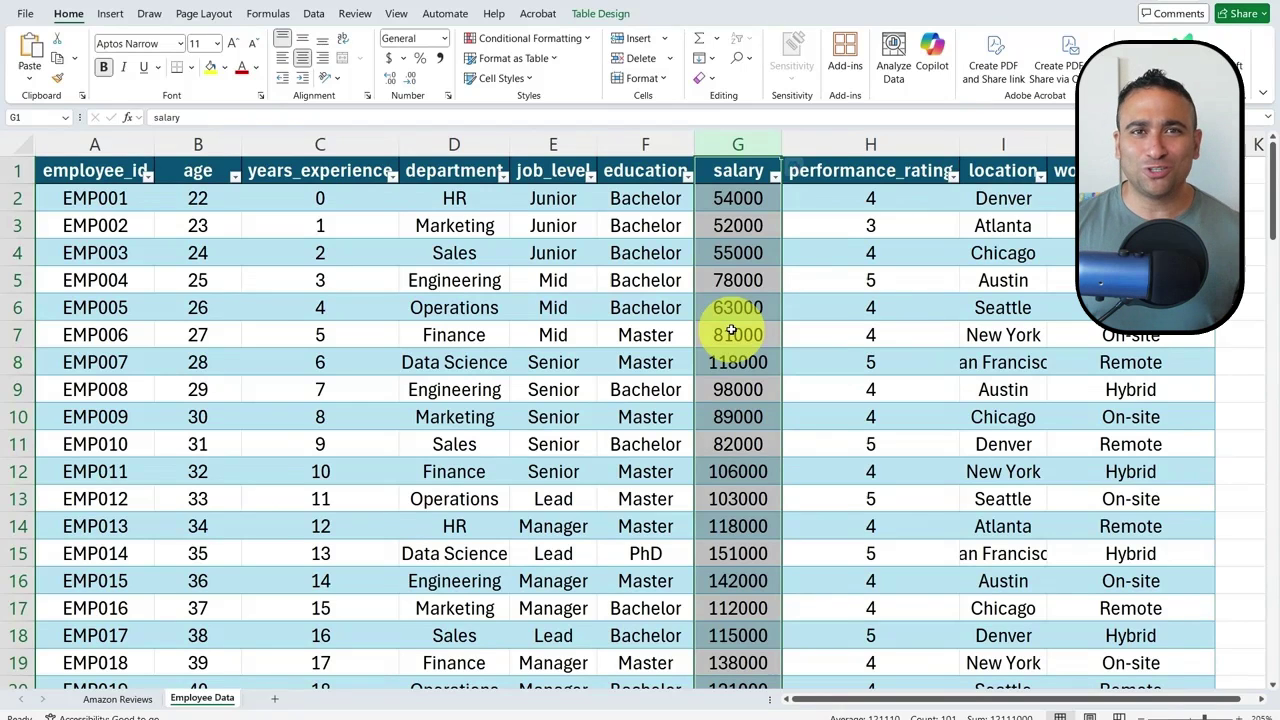
pyautogui.click(930, 55)
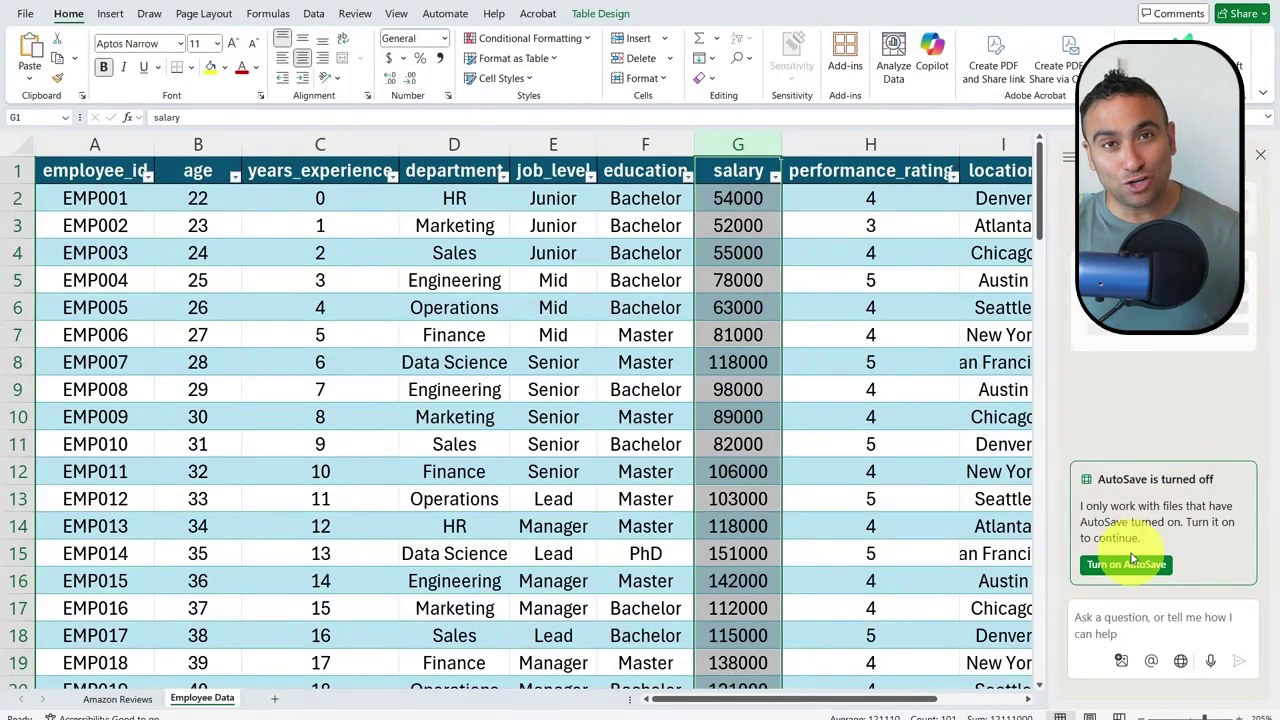
pyautogui.click(1130, 563)
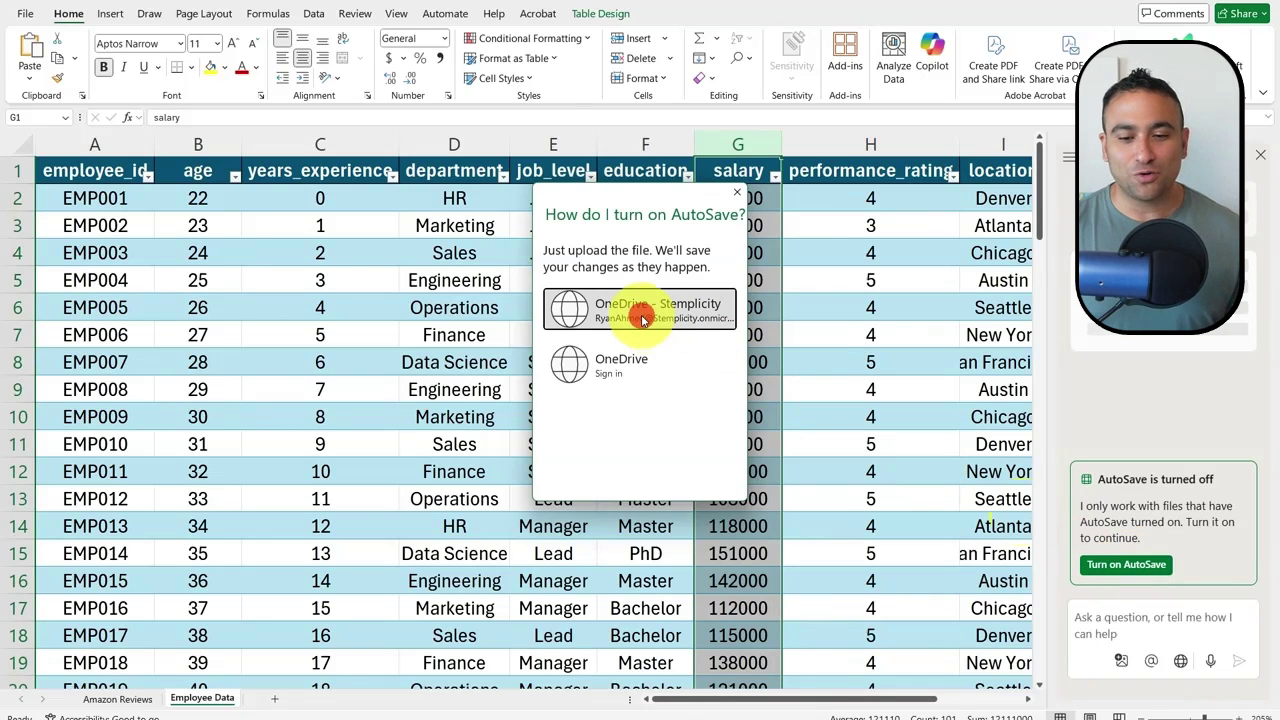
pyautogui.click(615, 315)
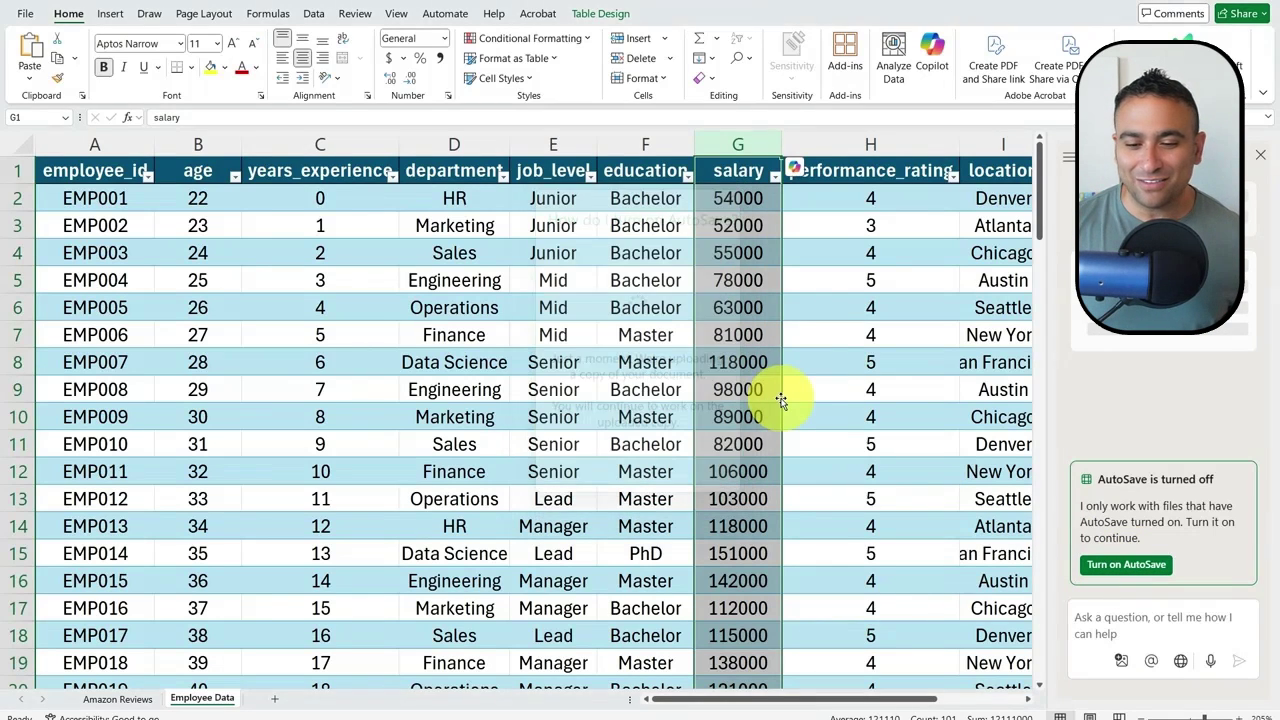
# - Widen the Copilot pane and pick the 'Get deeper analysis results using Python' card
pyautogui.moveTo(1046, 417); pyautogui.dragTo(801, 438)
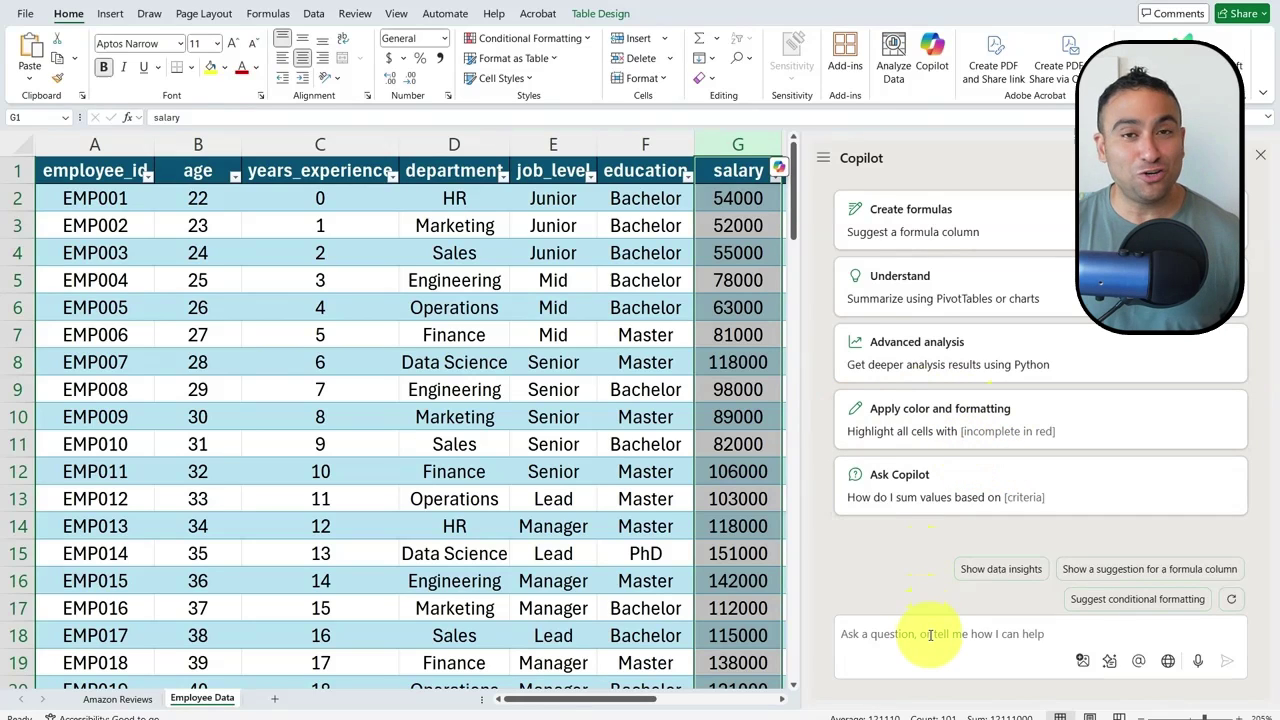
pyautogui.click(930, 360)
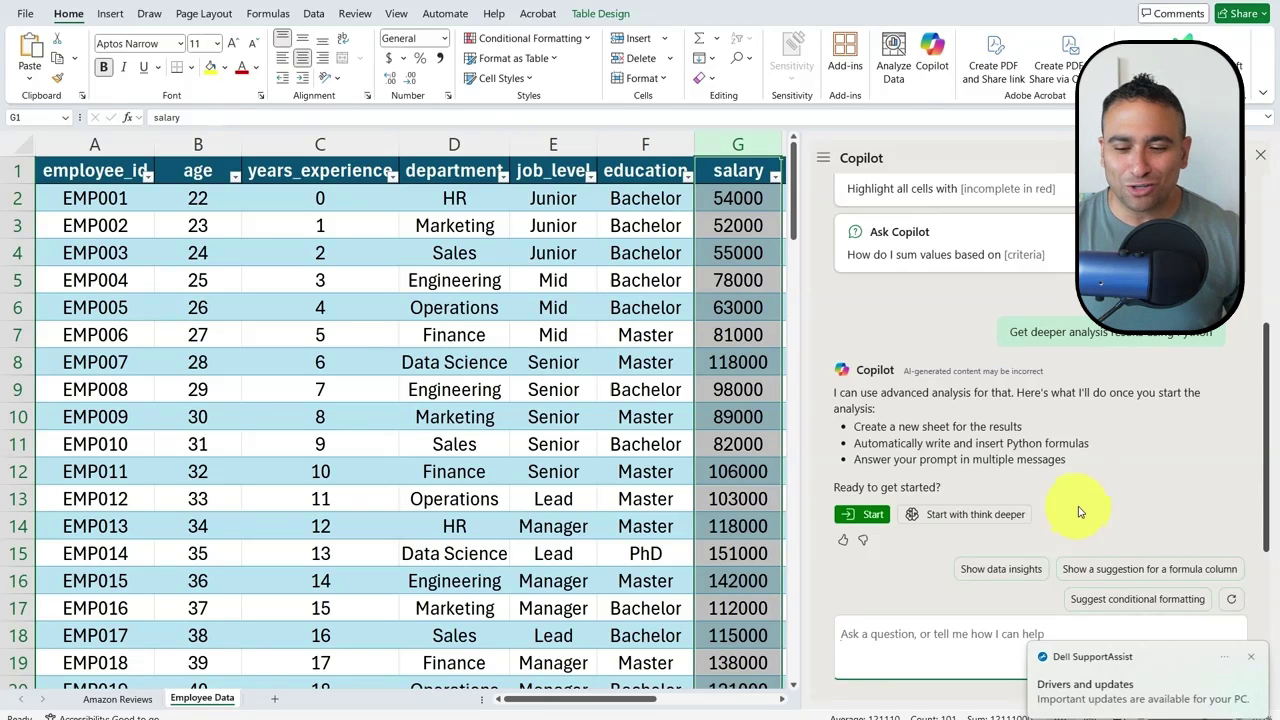
# - Start Copilot's advanced analysis on a new sheet and scroll through its response
pyautogui.click(855, 514)
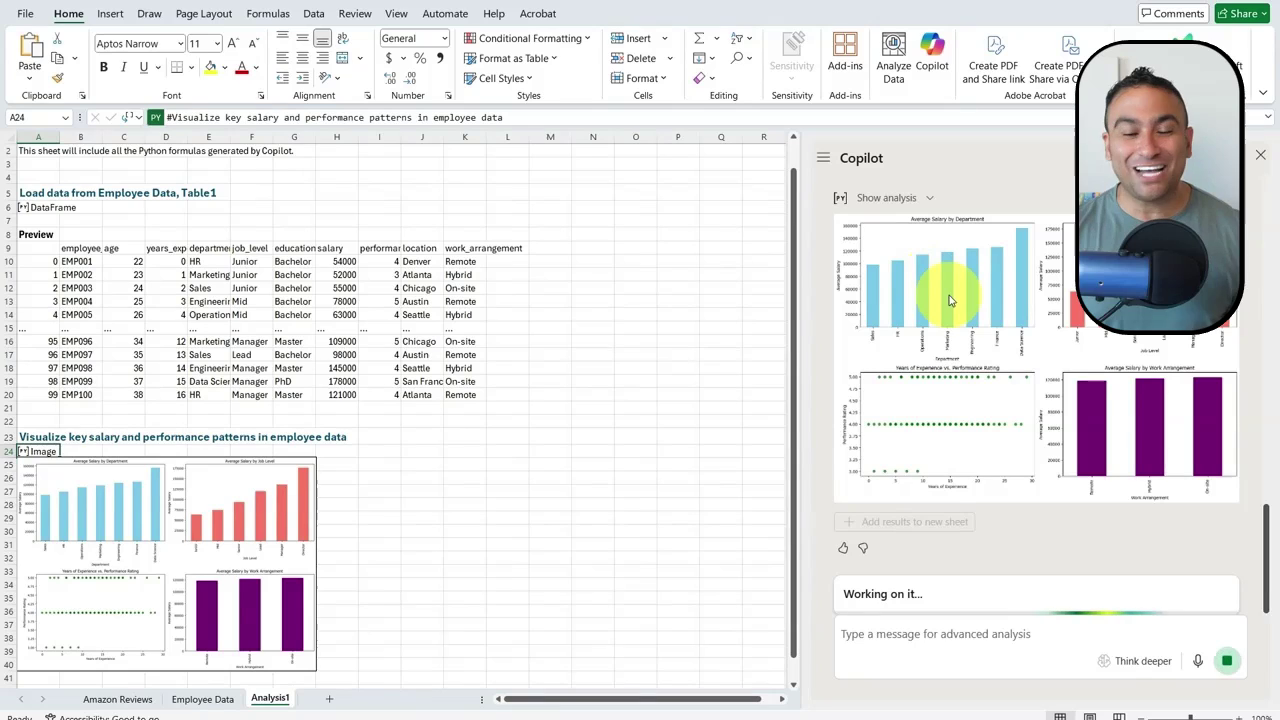
pyautogui.scroll(15, 950, 300)
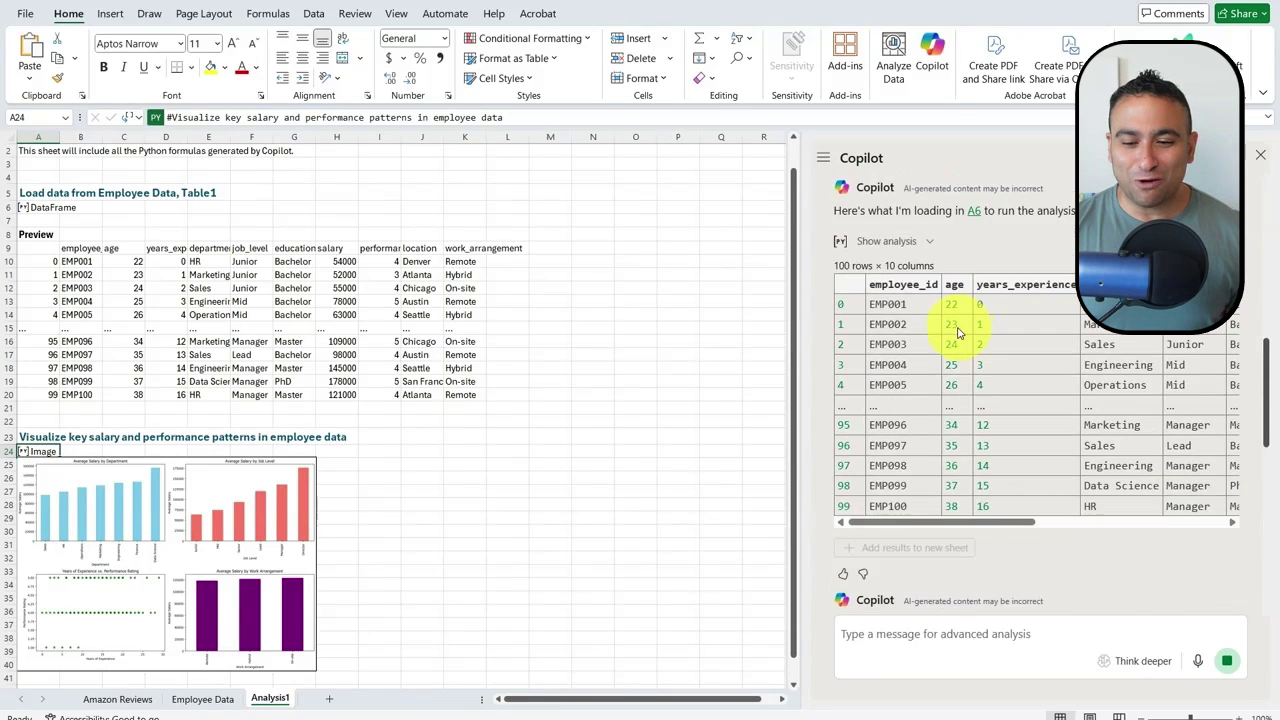
pyautogui.scroll(-8, 950, 335)
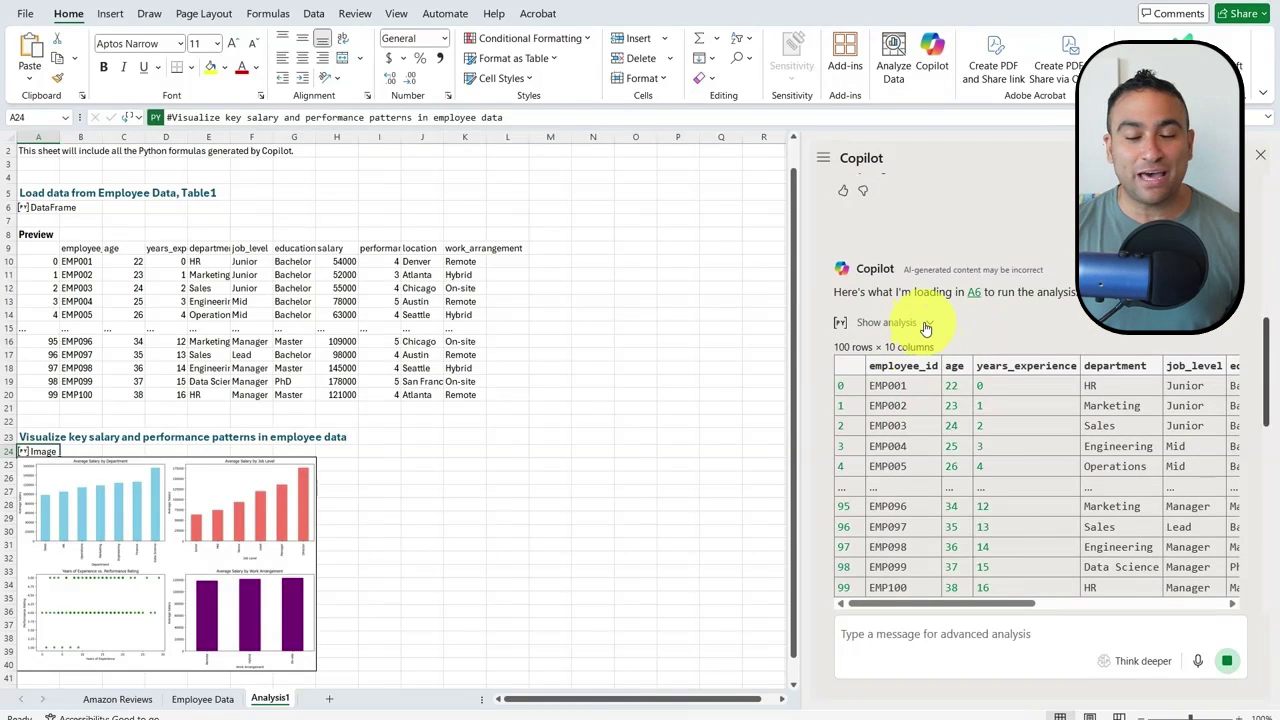
pyautogui.scroll(10, 965, 365)
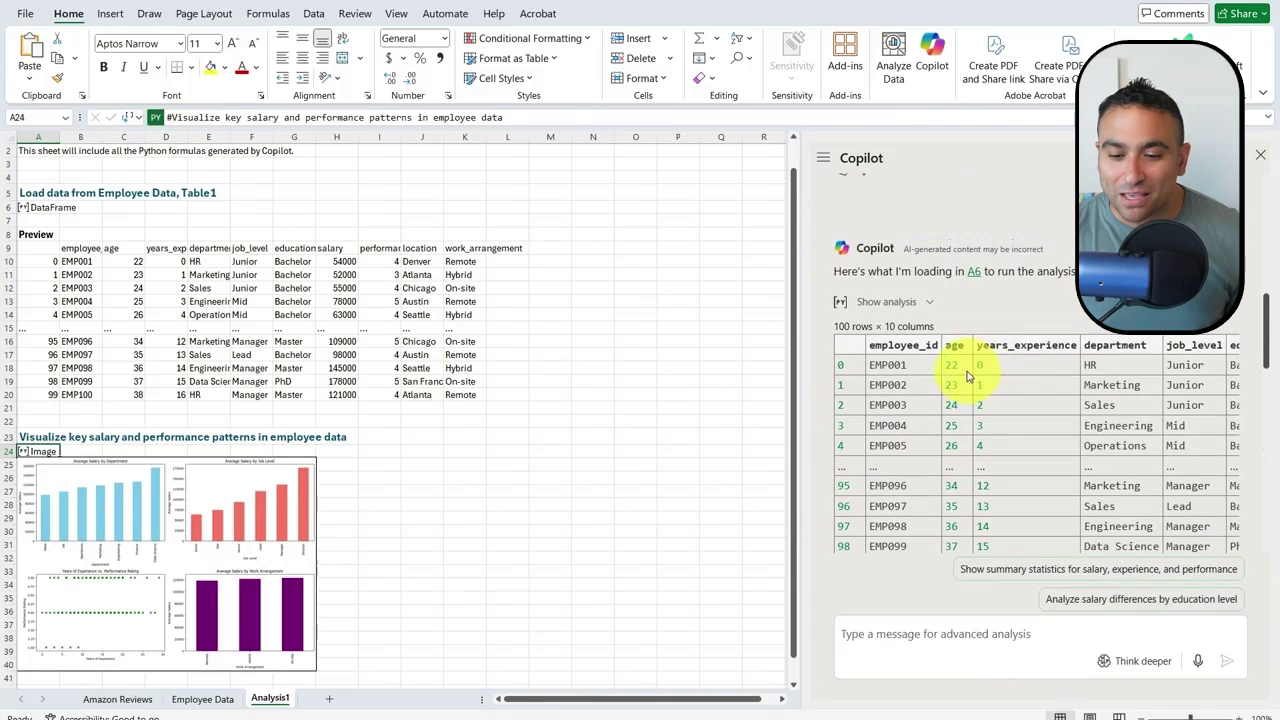
pyautogui.scroll(-10, 929, 300)
pyautogui.scroll(10, 925, 400)
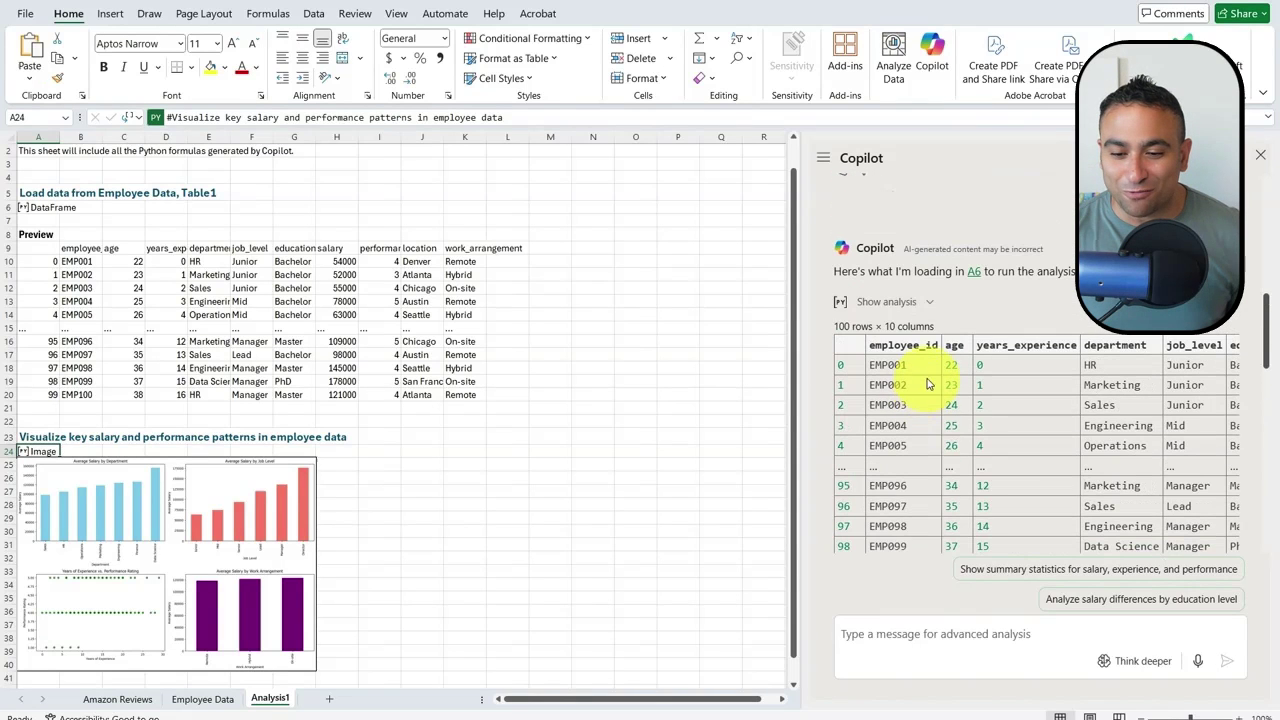
# - Reveal the data-loading Python code and review the four-chart salary and performance image at A24
pyautogui.click(915, 304)
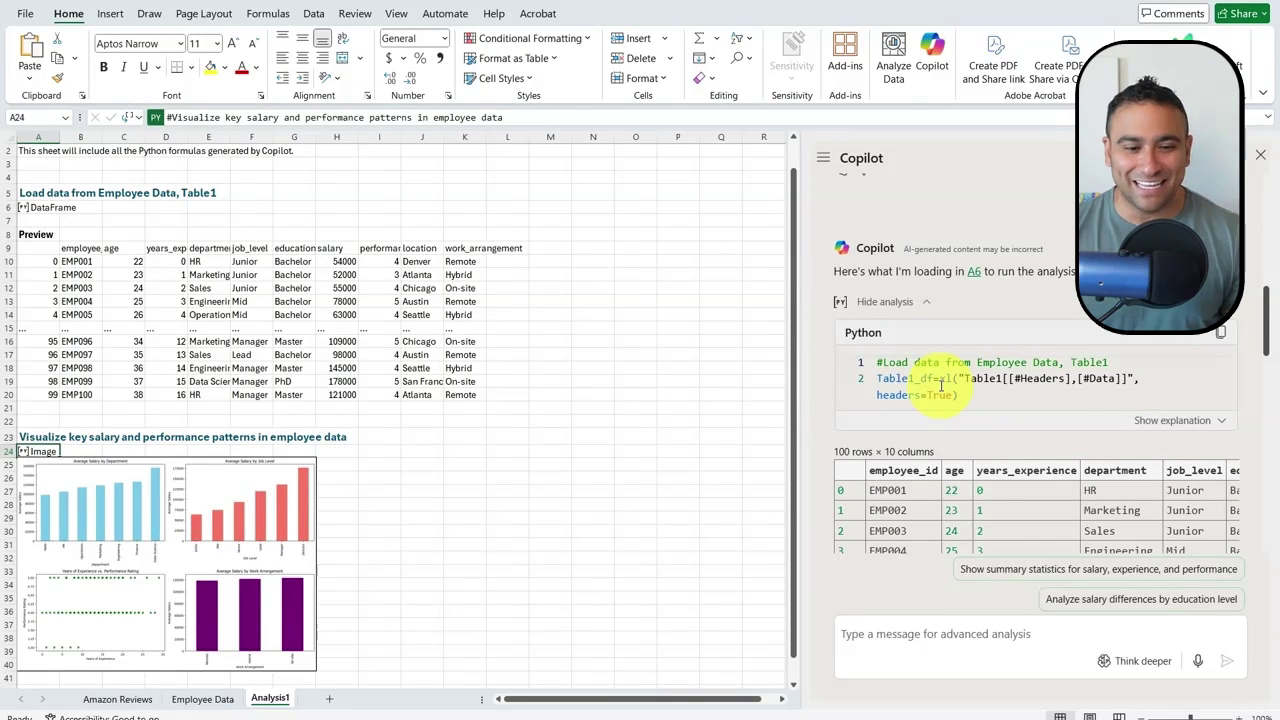
pyautogui.scroll(1, 330, 310)
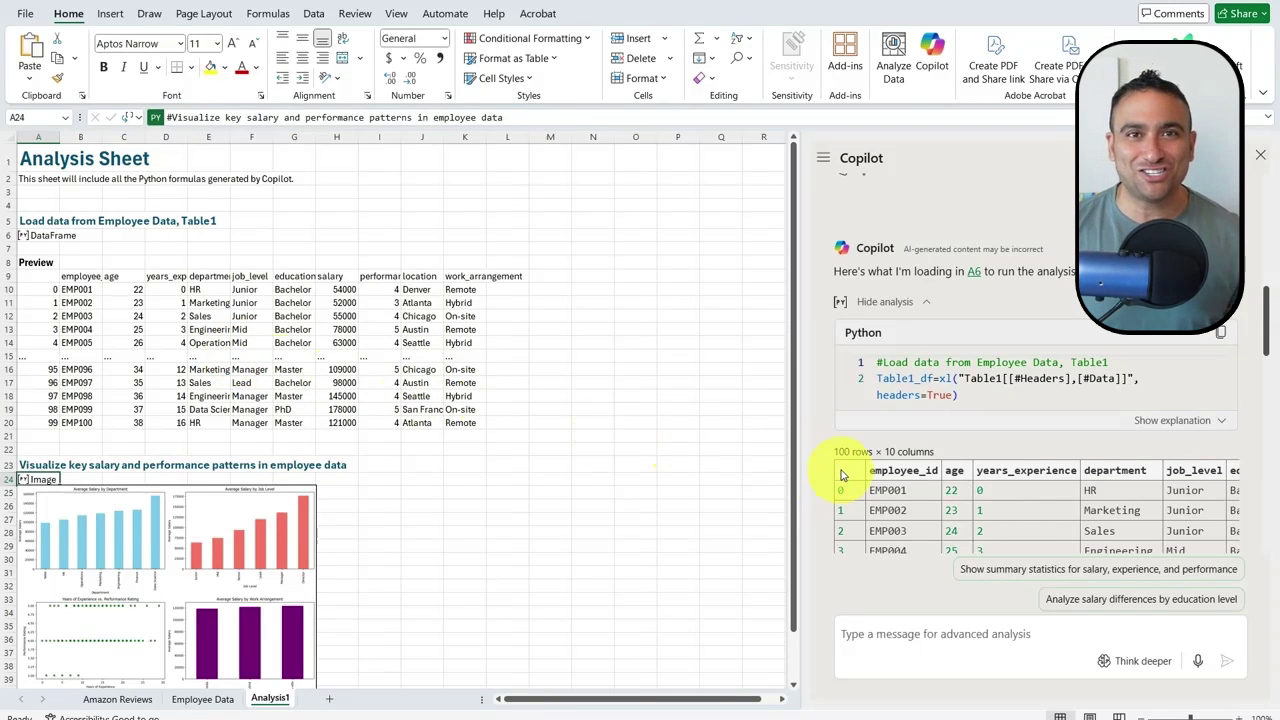
pyautogui.scroll(-2, 1022, 423)
pyautogui.scroll(-5, 1022, 423)
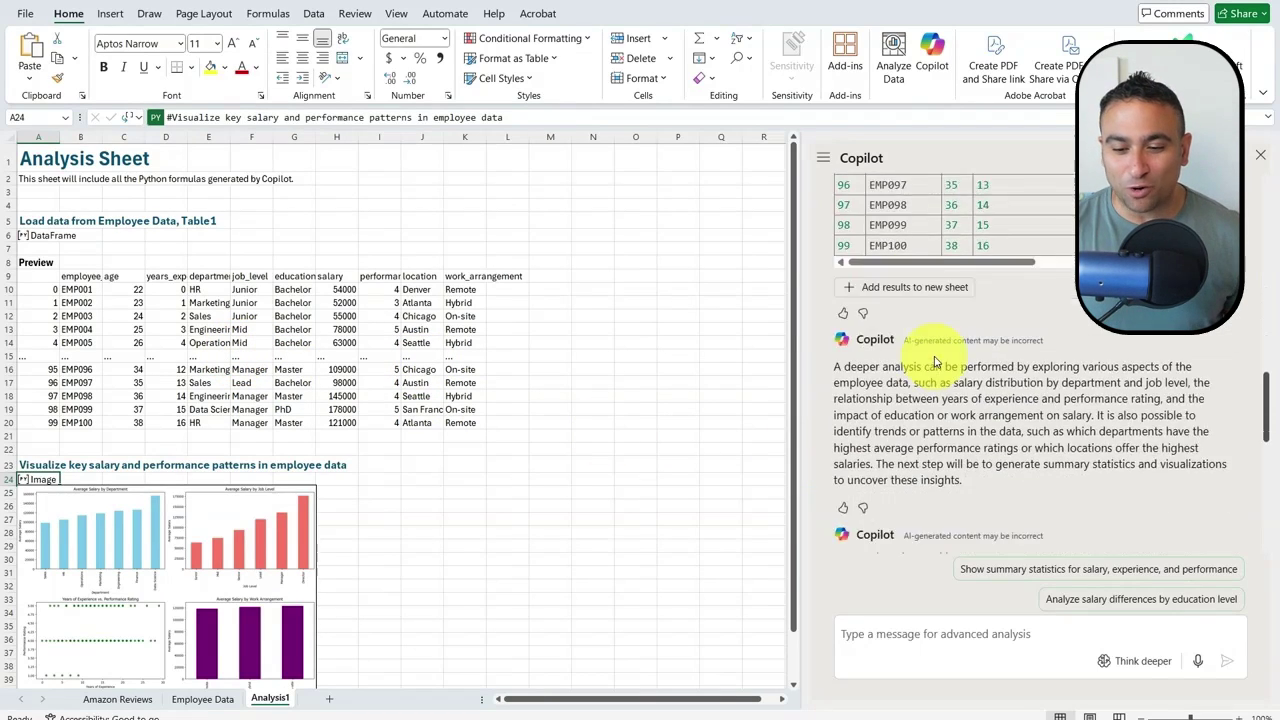
pyautogui.scroll(-3, 929, 414)
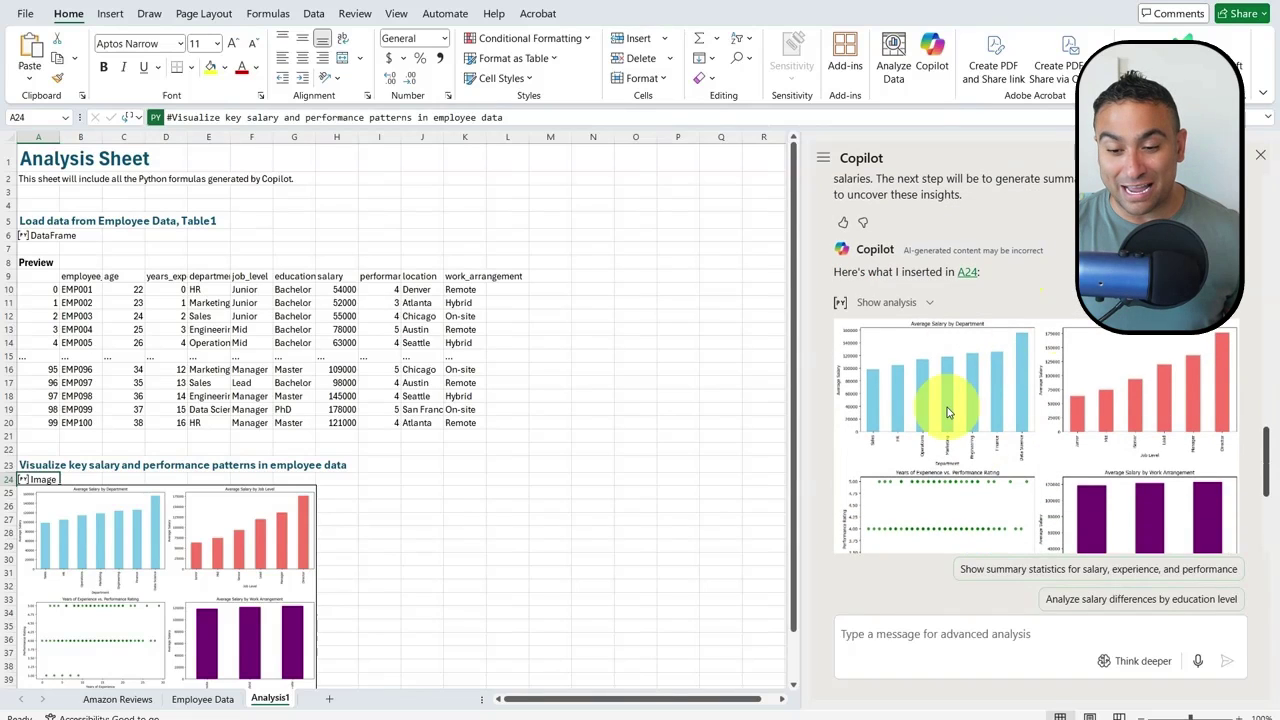
pyautogui.scroll(-4, 935, 410)
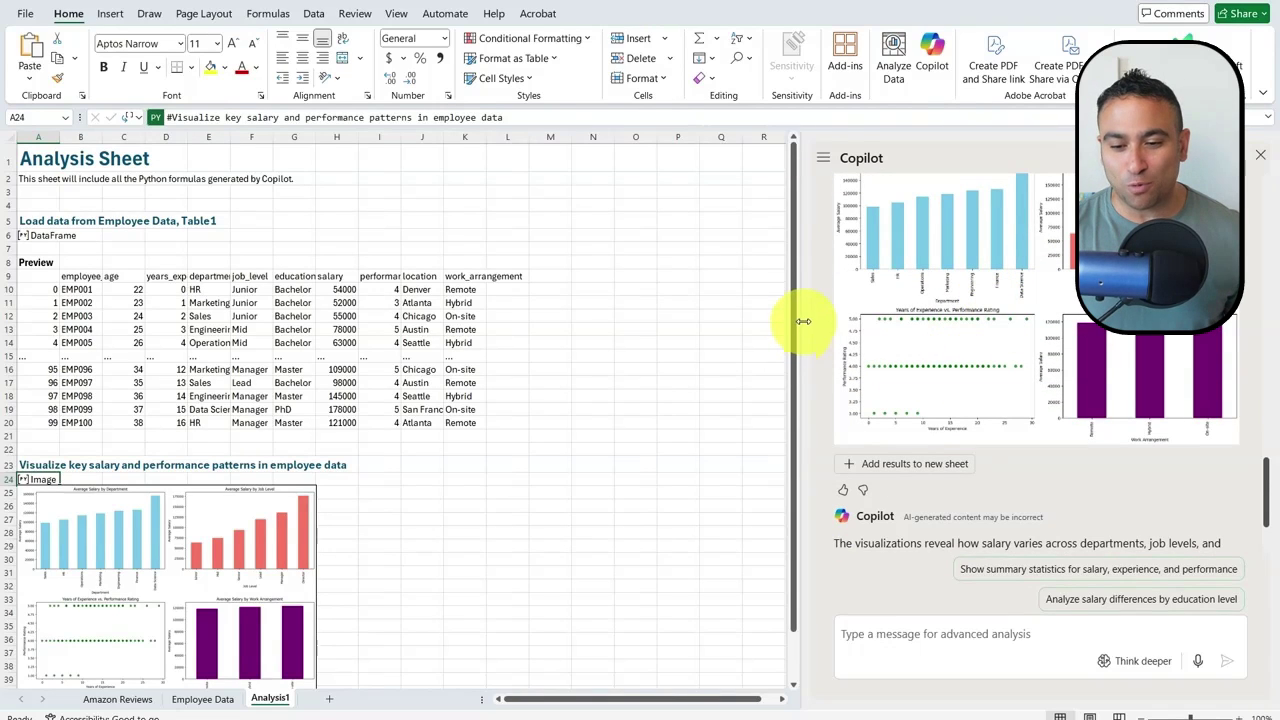
pyautogui.moveTo(803, 321); pyautogui.dragTo(630, 330)
pyautogui.scroll(3, 845, 330)
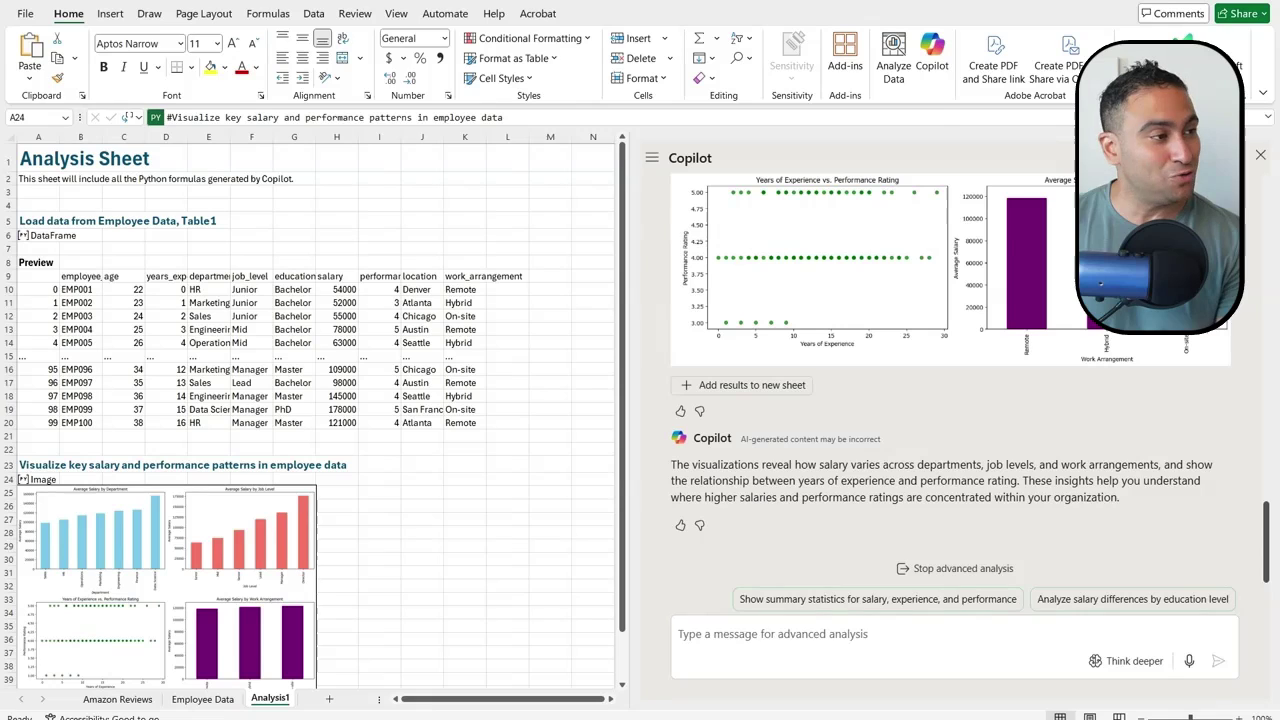
# - Send Copilot 'Create a Dashboard containing 5 data visualizations in Python' and review the resulting dashboard
pyautogui.click(768, 630)
pyautogui.write('Create a Dashboard containing 5 data visualizations in Python')
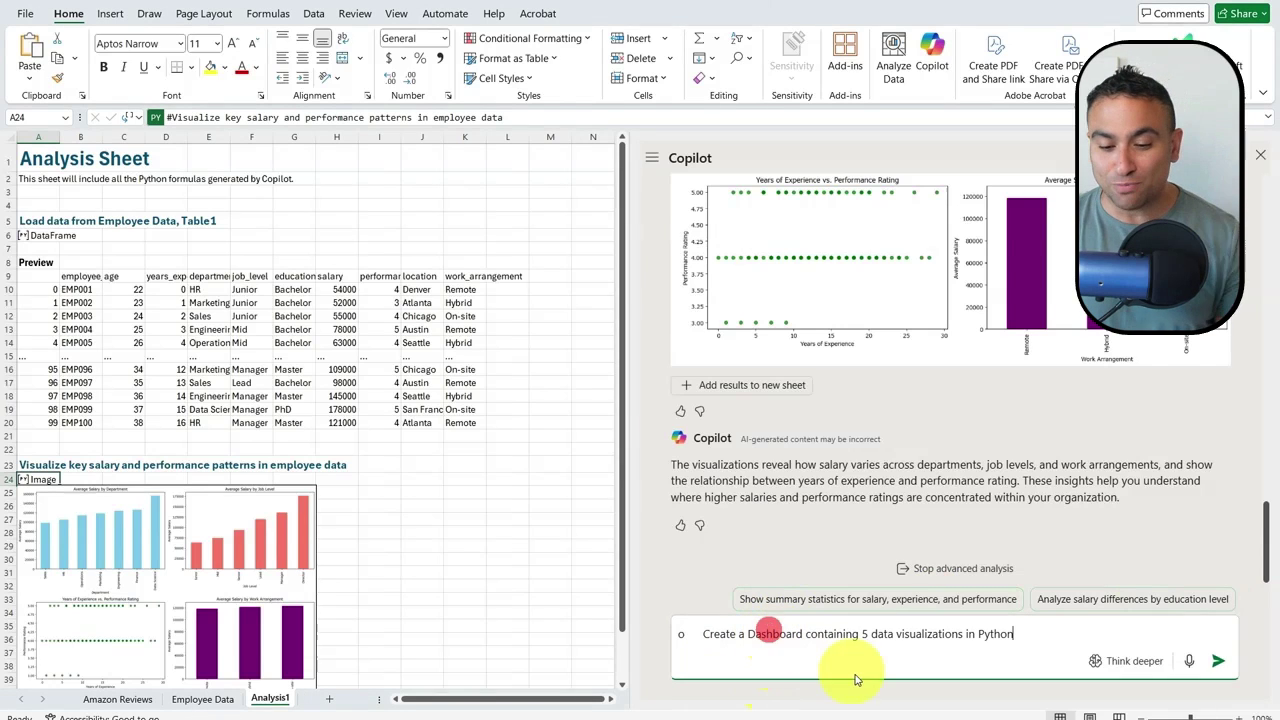
pyautogui.click(1217, 660)
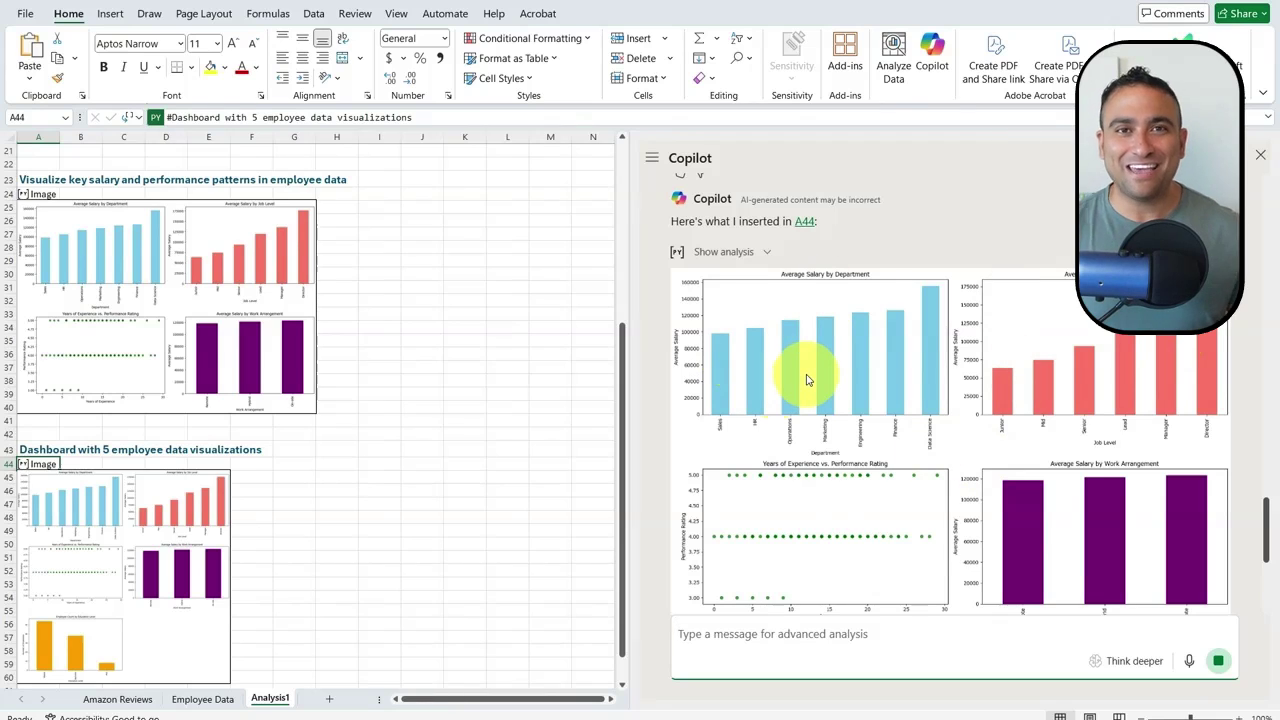
pyautogui.scroll(-3, 829, 386)
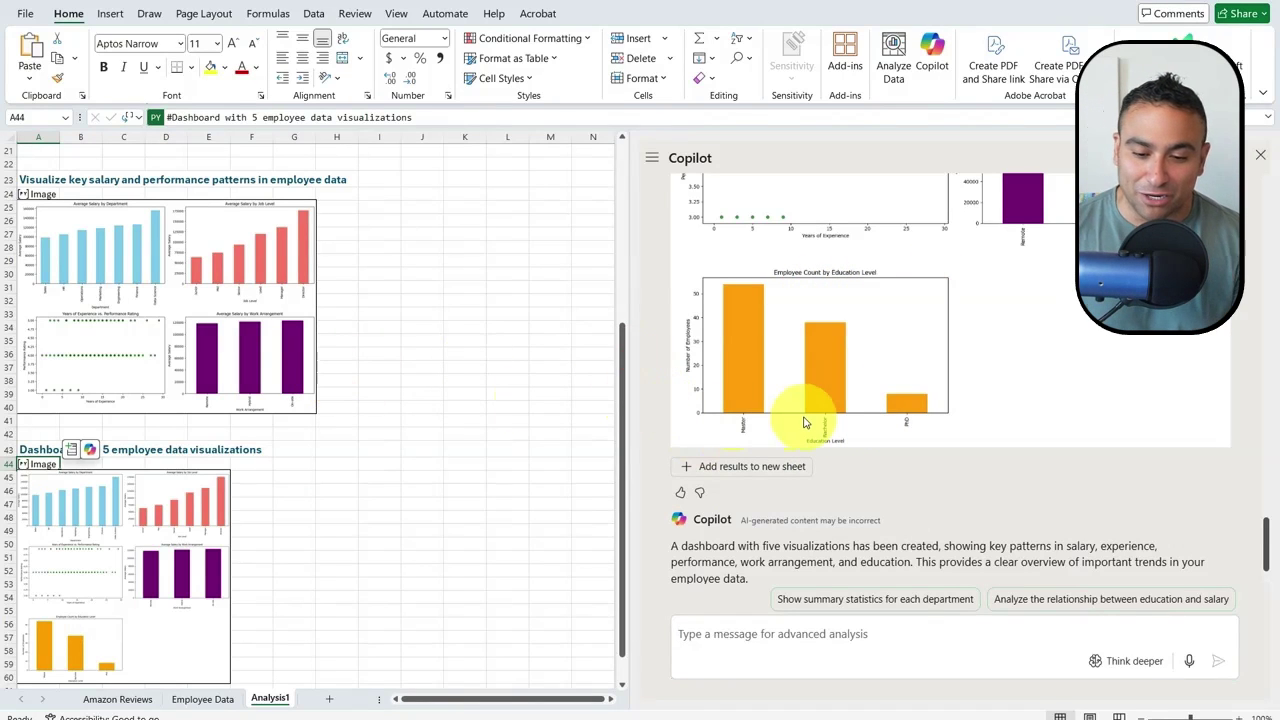
pyautogui.scroll(2, 806, 423)
# - Add the five-chart dashboard results to a new Detail1 sheet and scroll through it
pyautogui.click(752, 318)
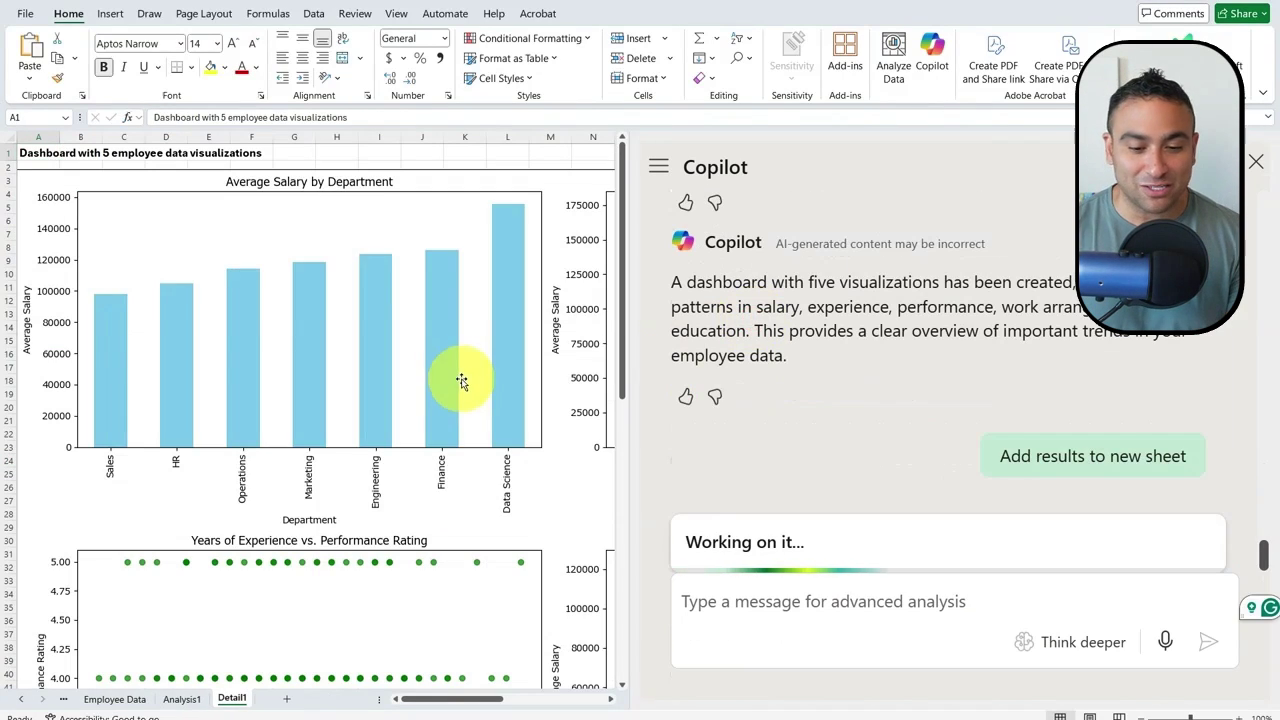
pyautogui.moveTo(635, 471); pyautogui.dragTo(1076, 470)
pyautogui.scroll(-4, 476, 427)
pyautogui.scroll(-10, 476, 427)
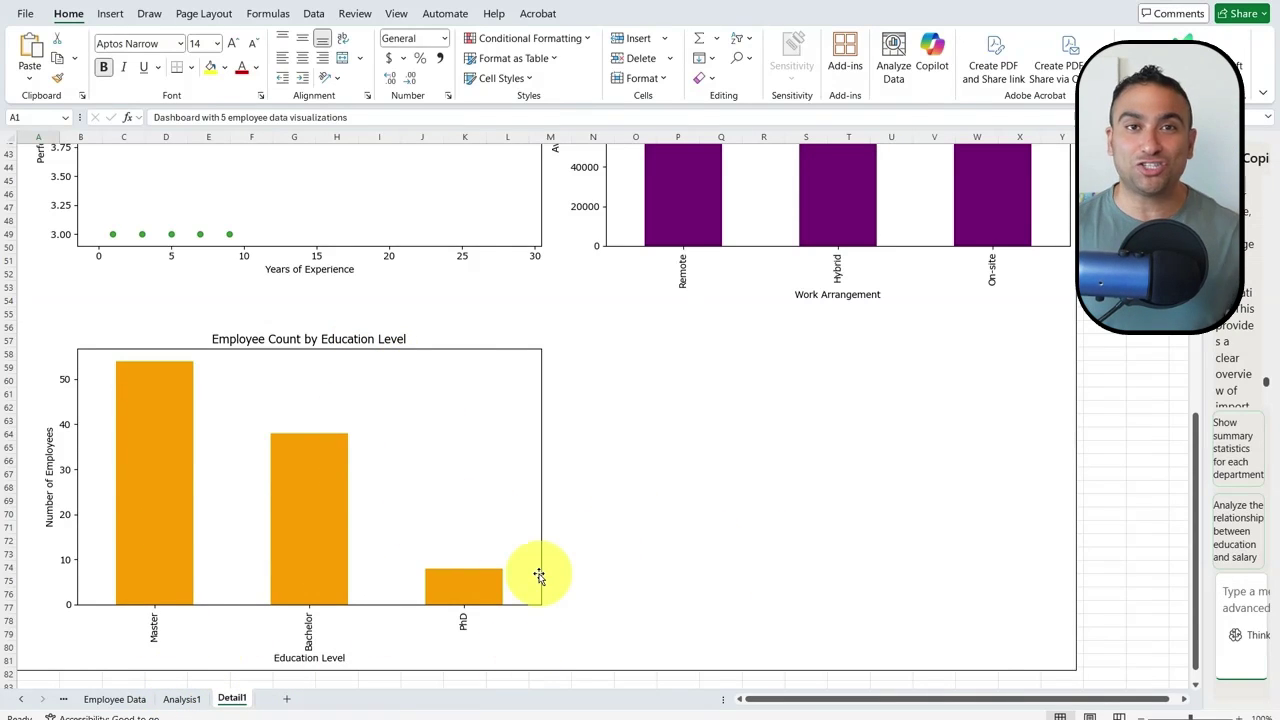
pyautogui.scroll(13, 580, 571)
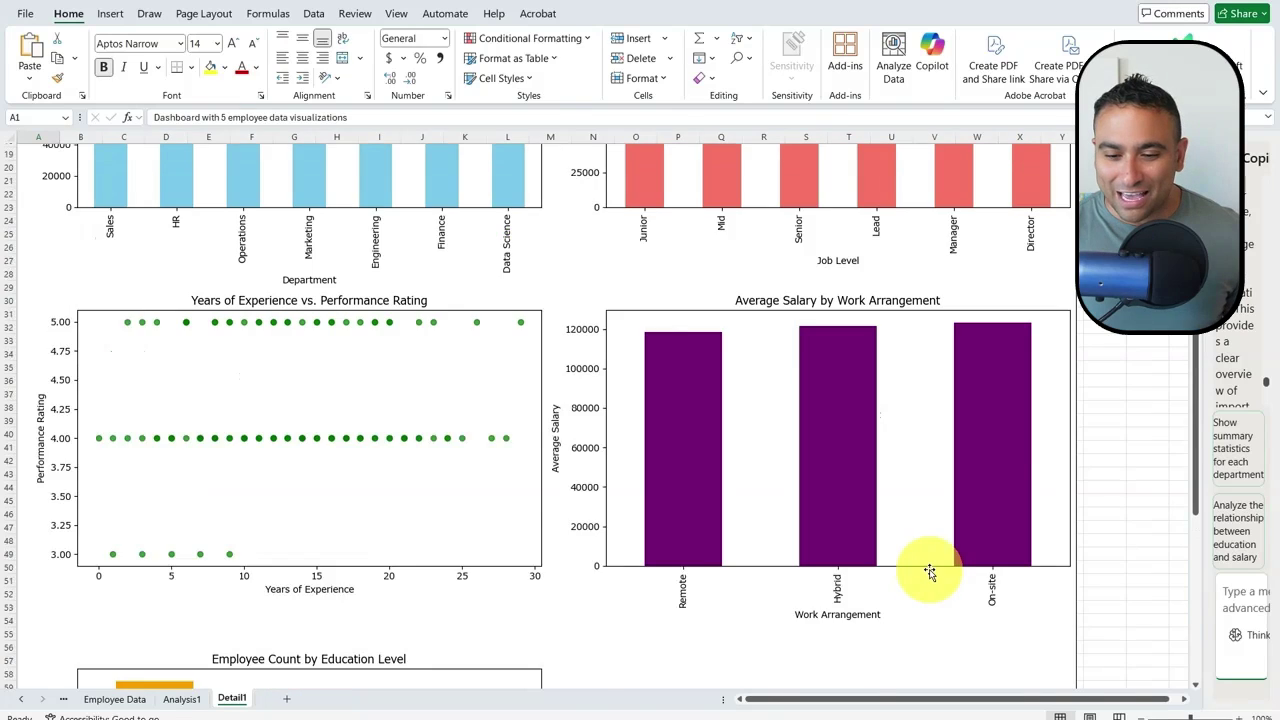
pyautogui.scroll(1, 923, 551)
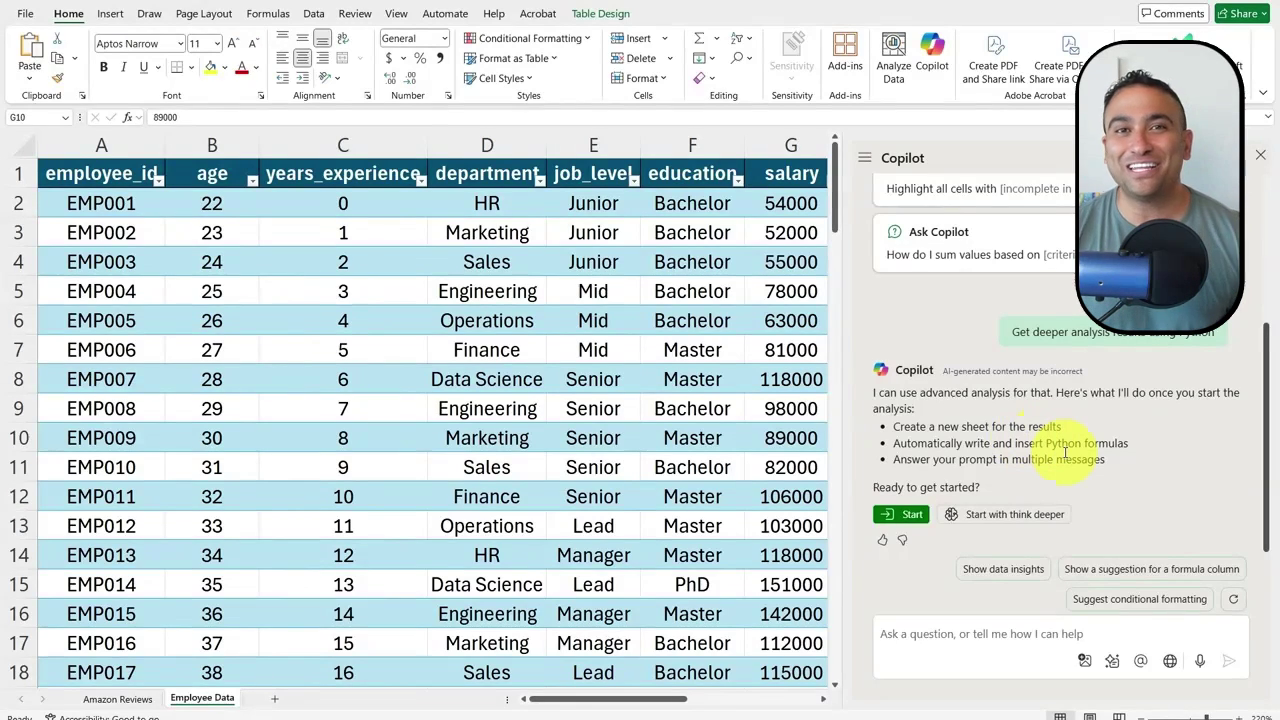
# - Start the 'think deeper' Python analysis to fill Analysis1 with overview, correlation and outlier sections
pyautogui.click(1030, 520)
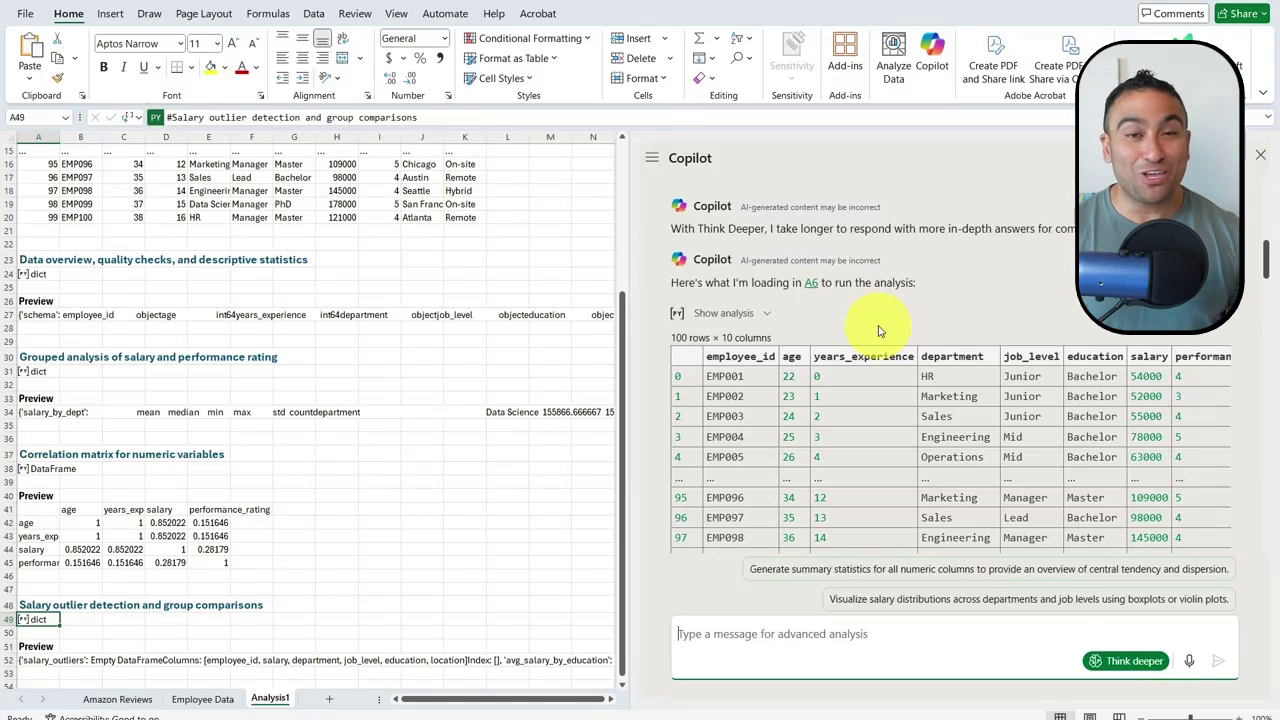
pyautogui.scroll(3, 950, 320)
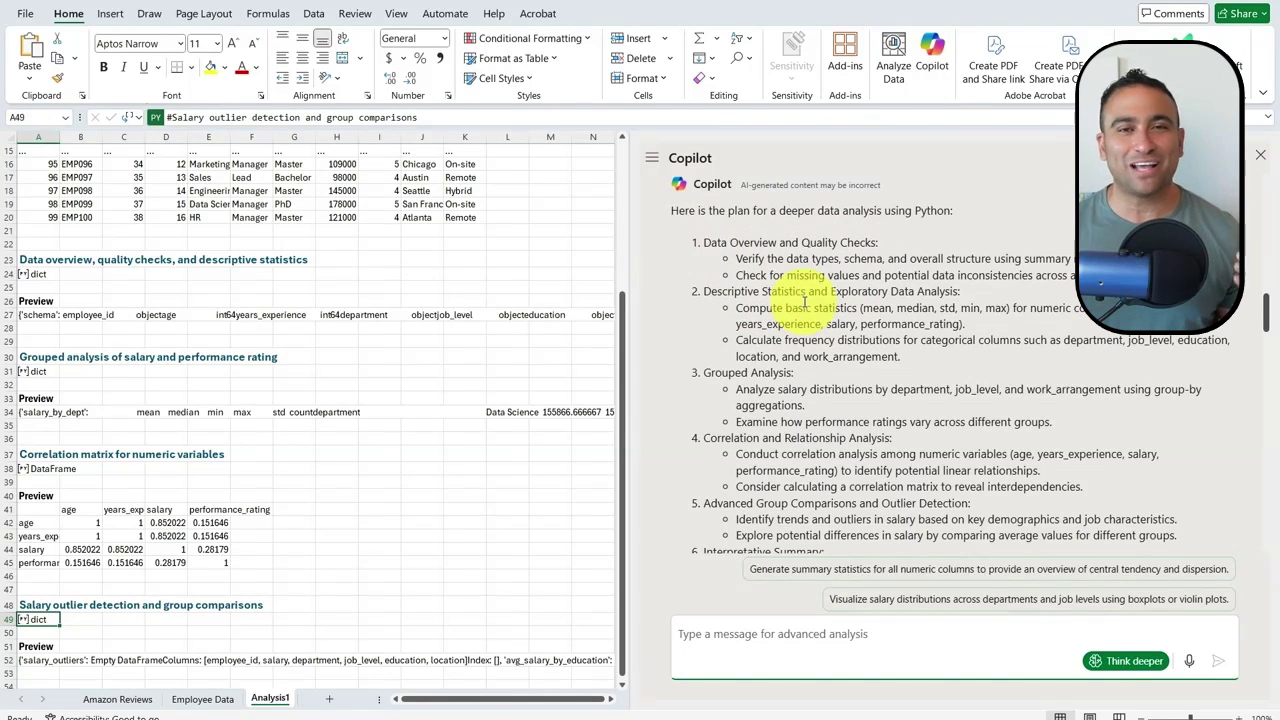
pyautogui.scroll(-2, 800, 303)
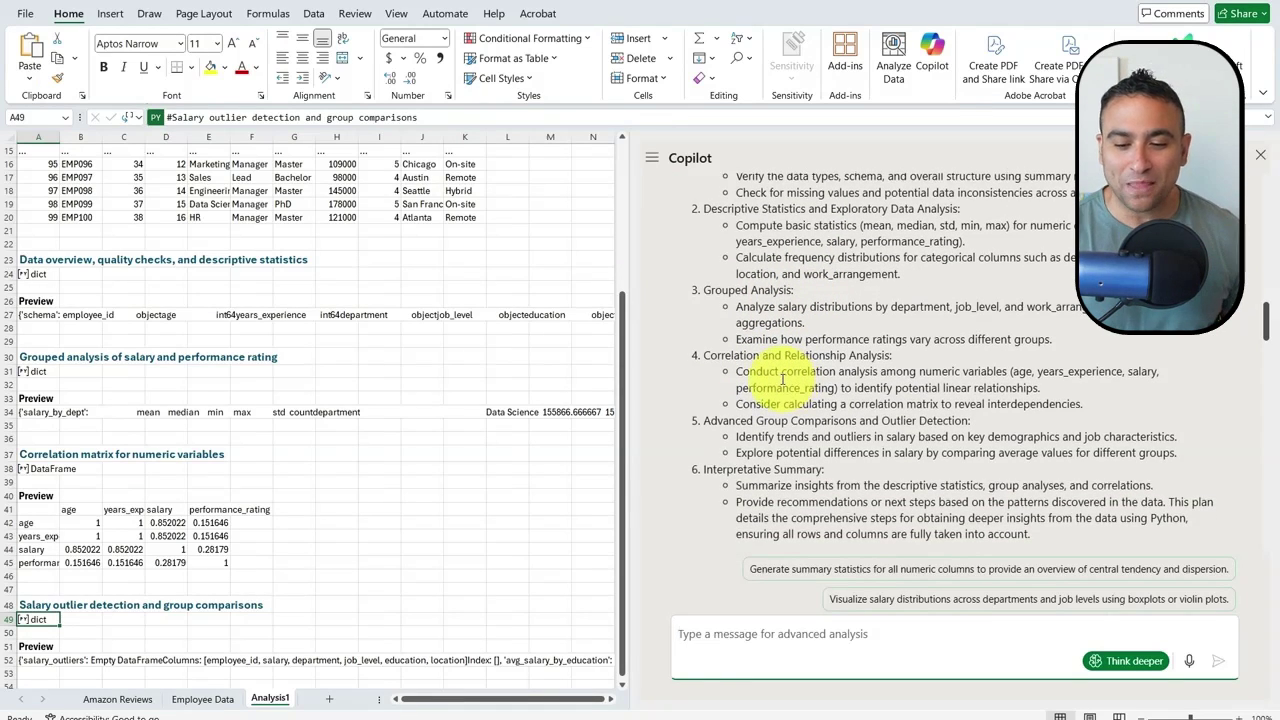
pyautogui.scroll(-4, 787, 400)
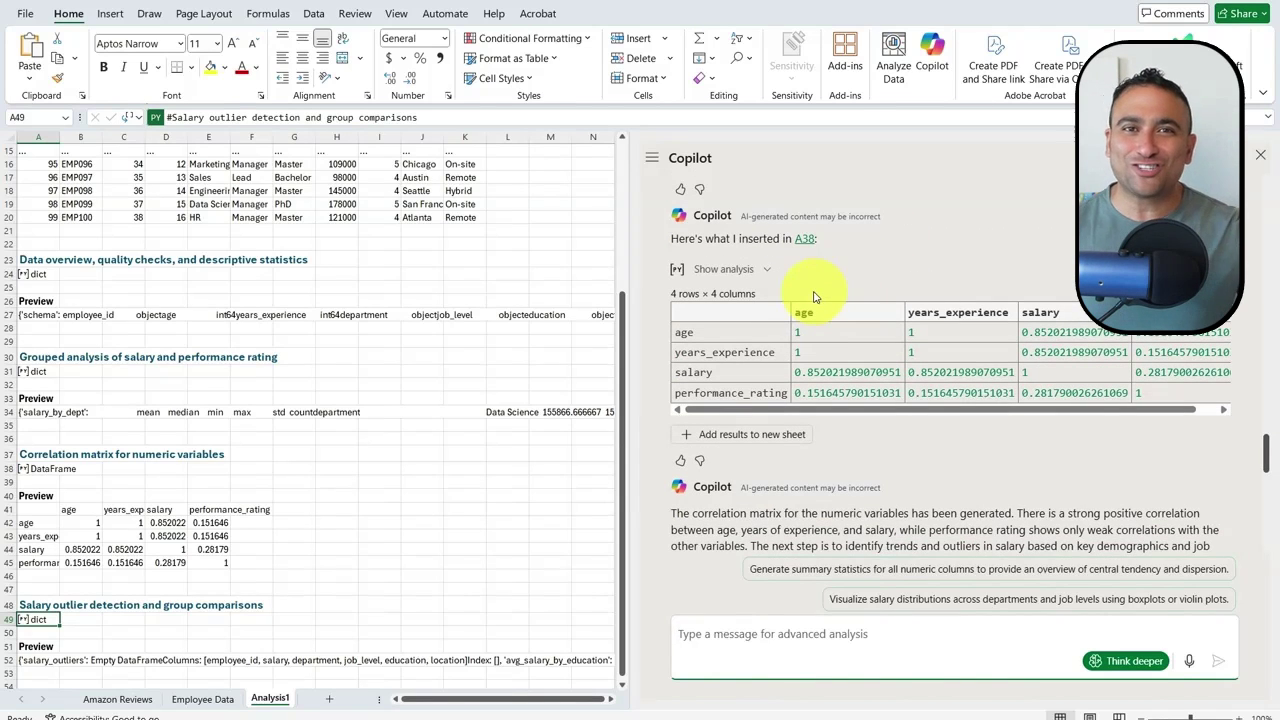
pyautogui.click(754, 272)
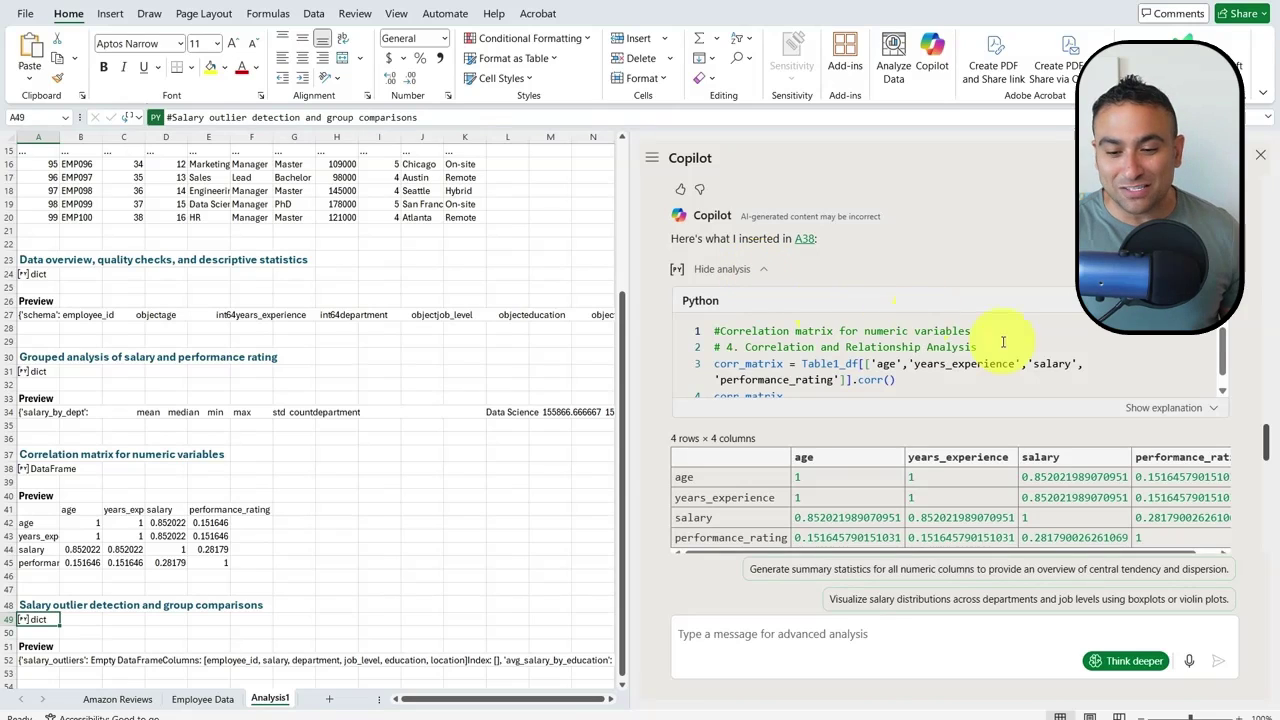
pyautogui.scroll(-1, 886, 344)
pyautogui.moveTo(856, 367); pyautogui.dragTo(936, 368)
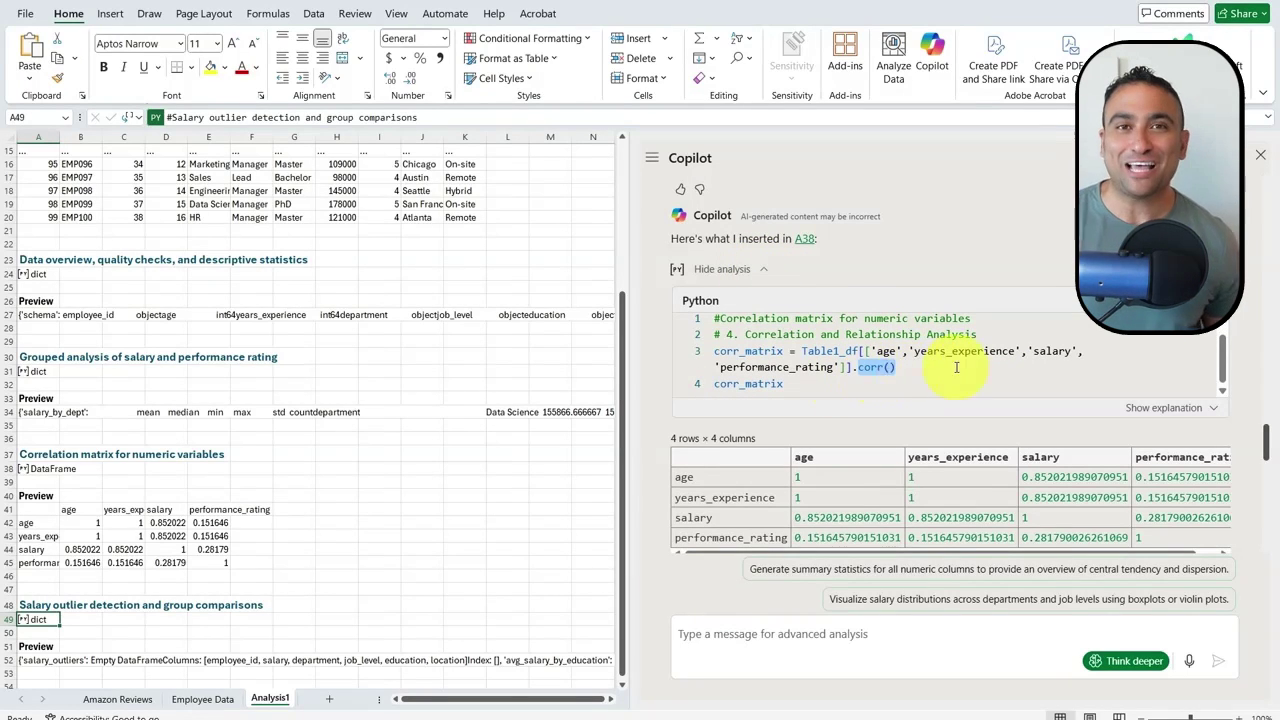
pyautogui.scroll(-3, 912, 400)
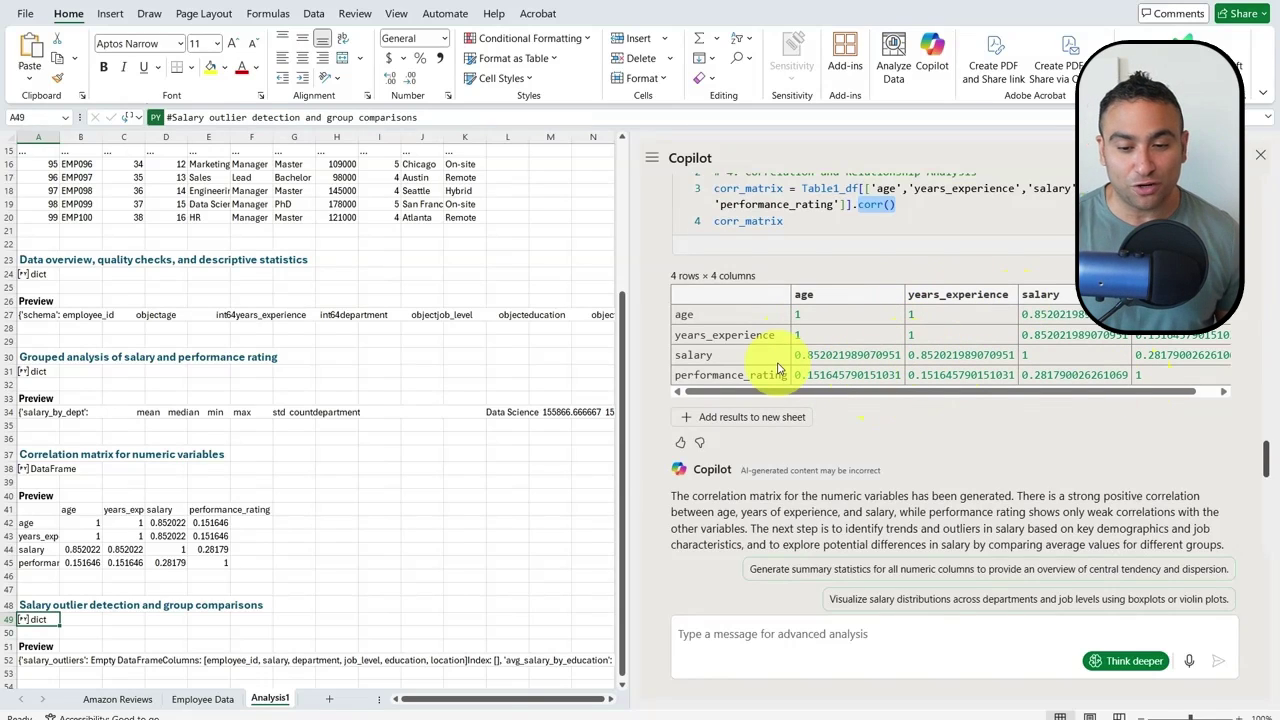
pyautogui.moveTo(796, 355); pyautogui.dragTo(848, 356)
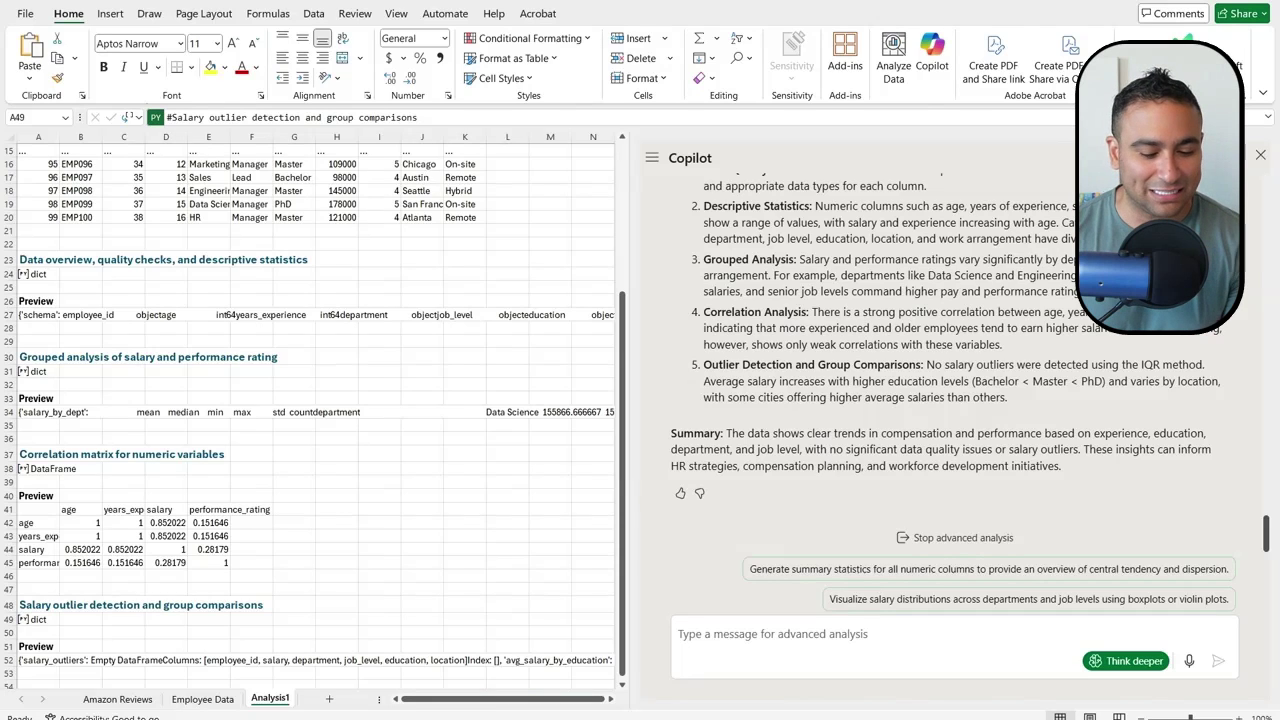
# - Send Copilot 'Build a machine learning model to predict salary information' and scroll through its plan
pyautogui.click(766, 630)
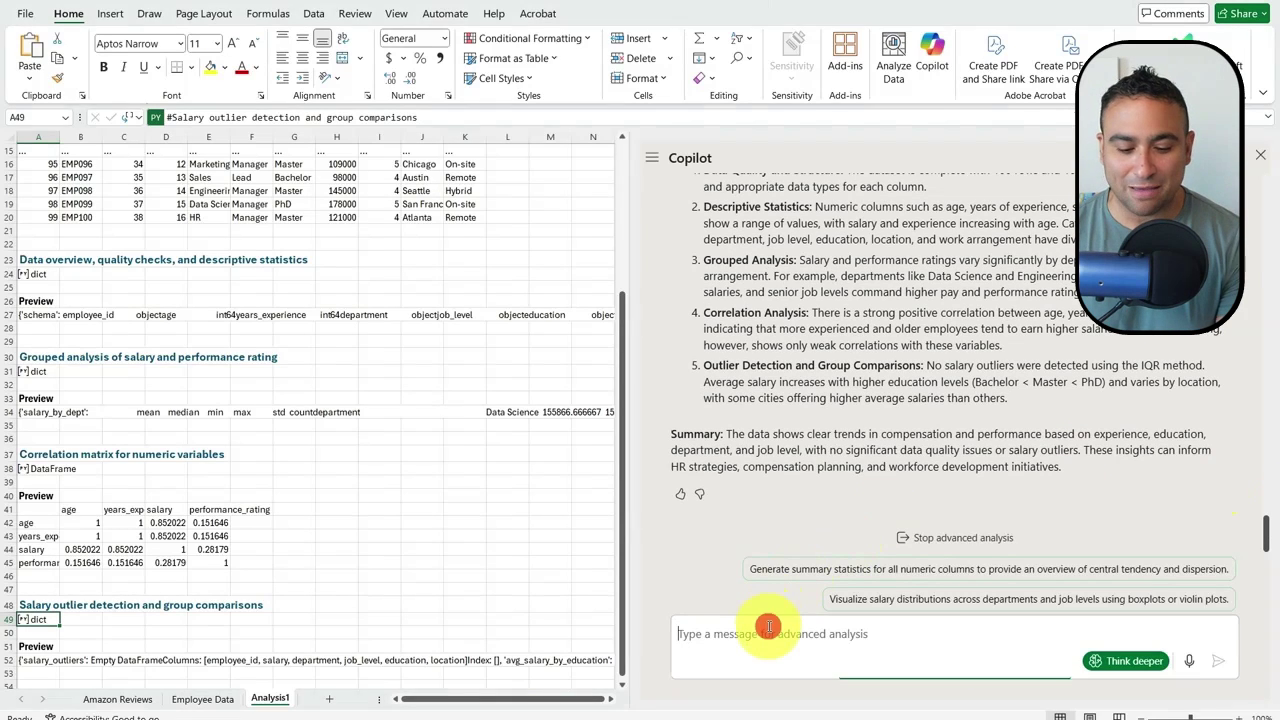
pyautogui.write('Build a machine learning model to predict salary information')
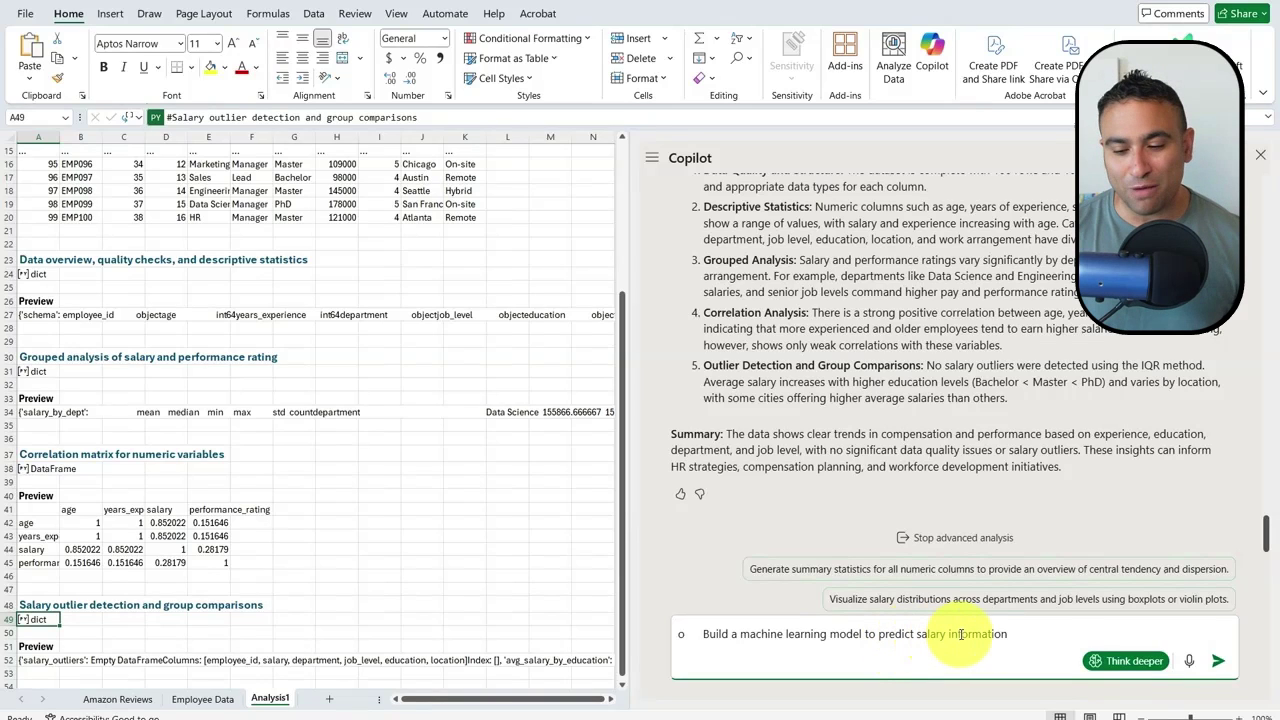
pyautogui.click(1219, 663)
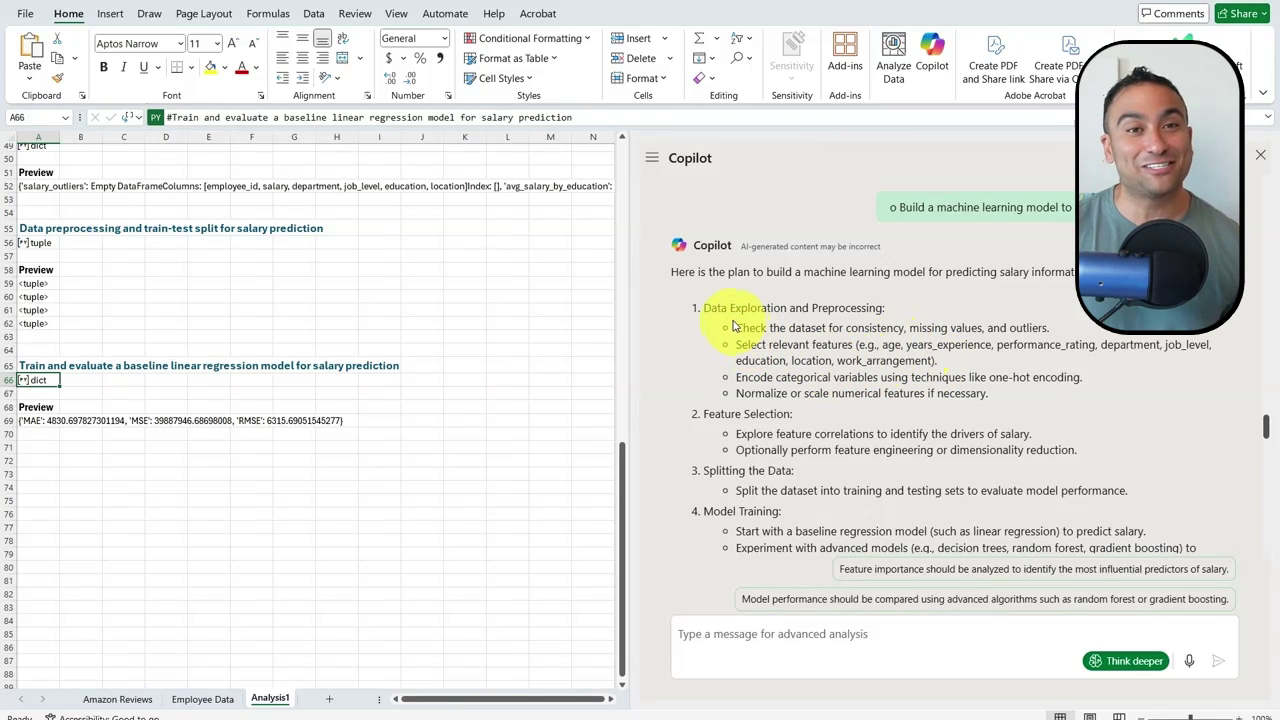
pyautogui.scroll(-1, 748, 330)
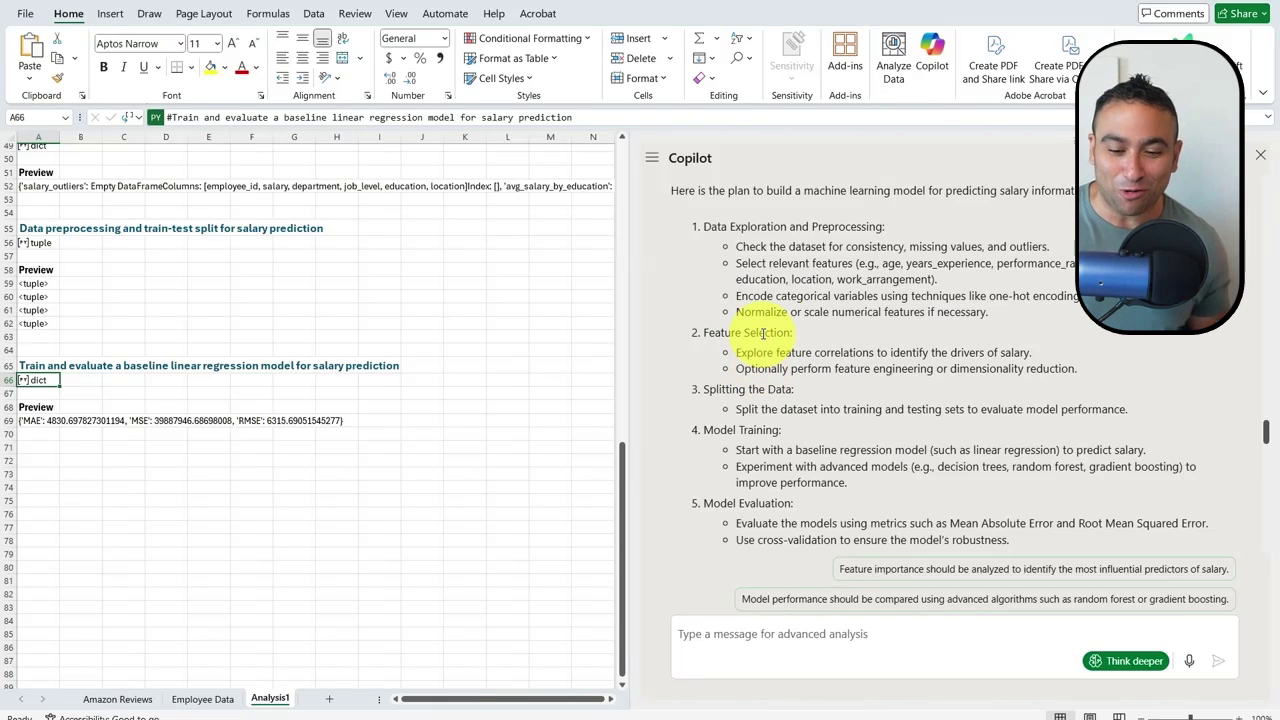
pyautogui.scroll(-1, 776, 330)
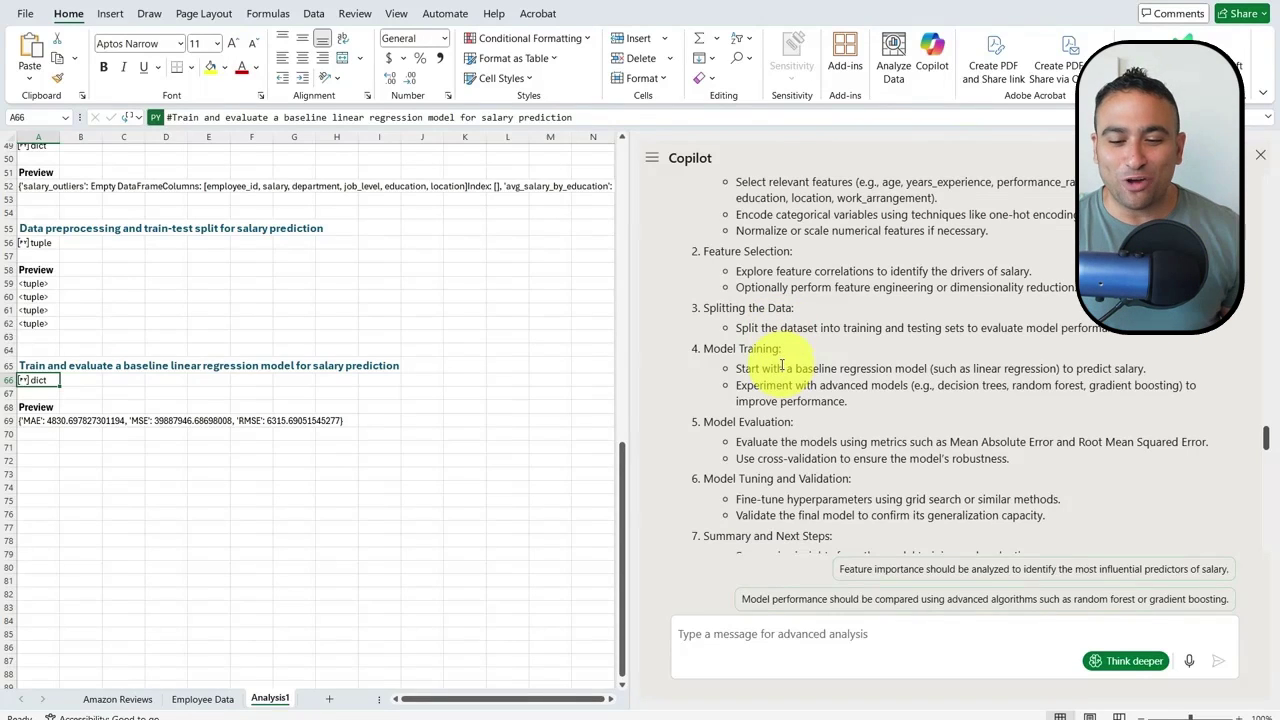
pyautogui.scroll(-1, 782, 340)
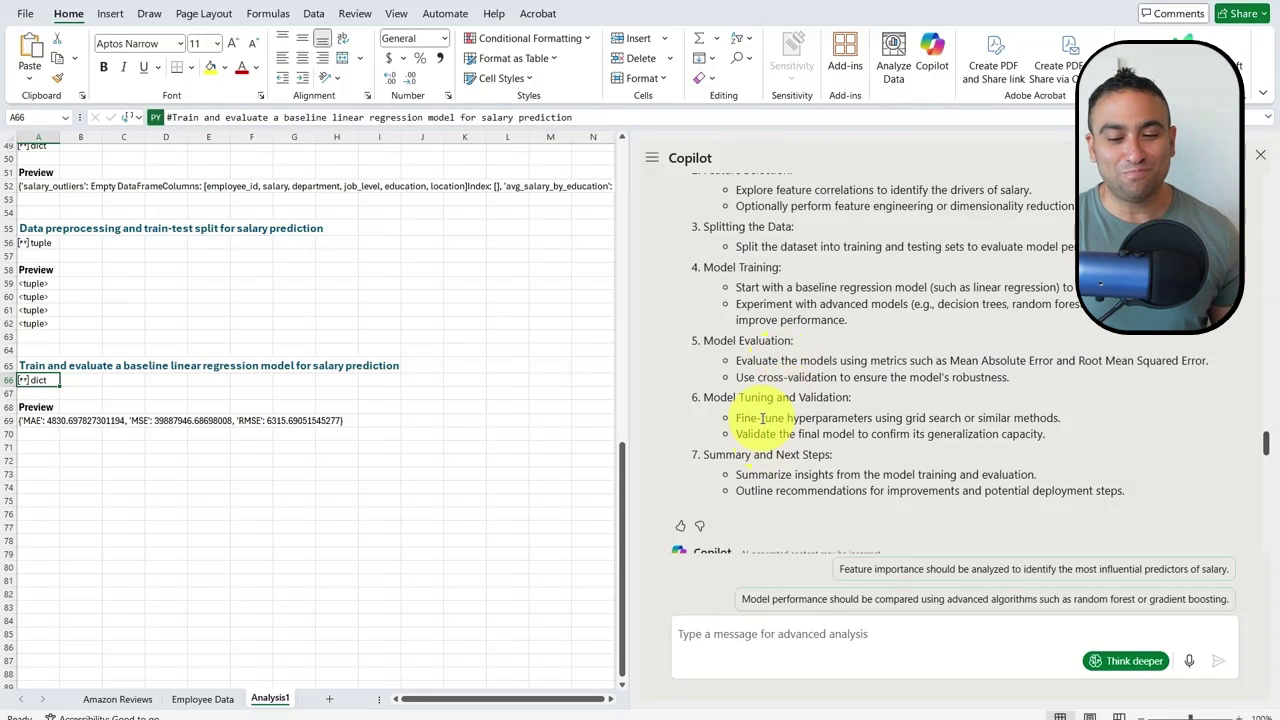
# - Review the baseline linear regression code and its MAE, MSE and RMSE table in Copilot
pyautogui.scroll(-2, 820, 390)
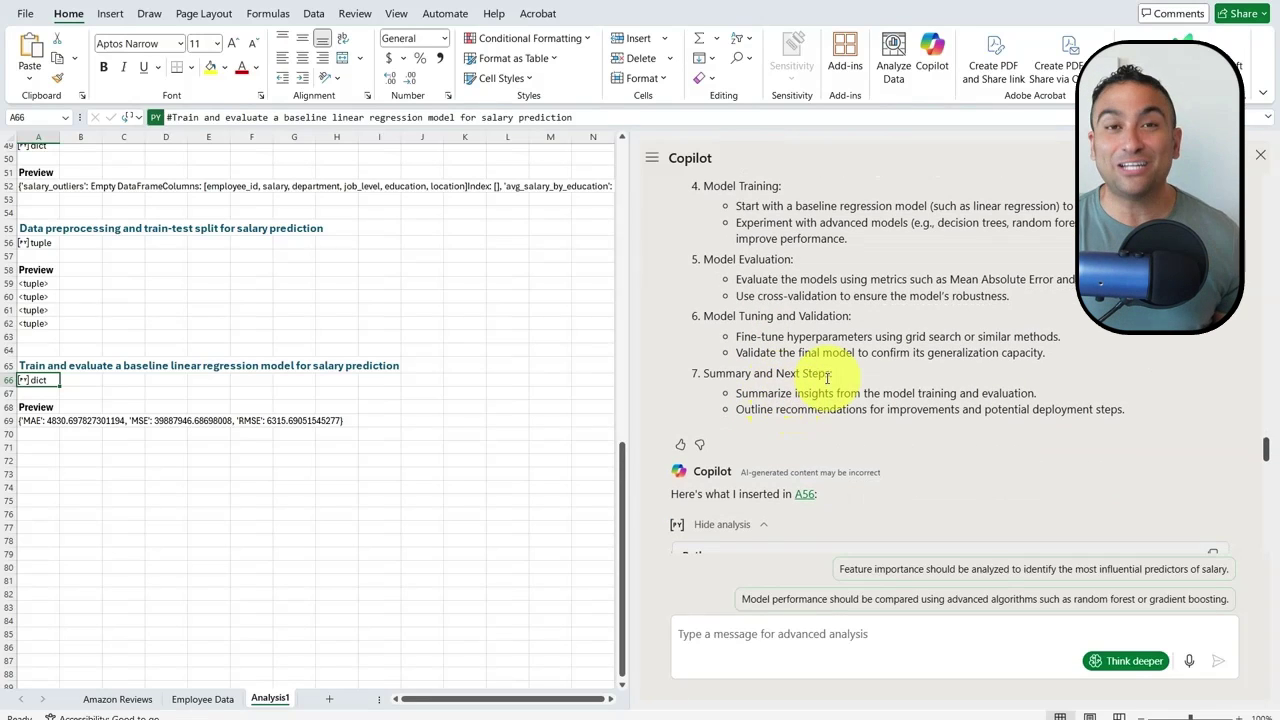
pyautogui.scroll(-5, 820, 375)
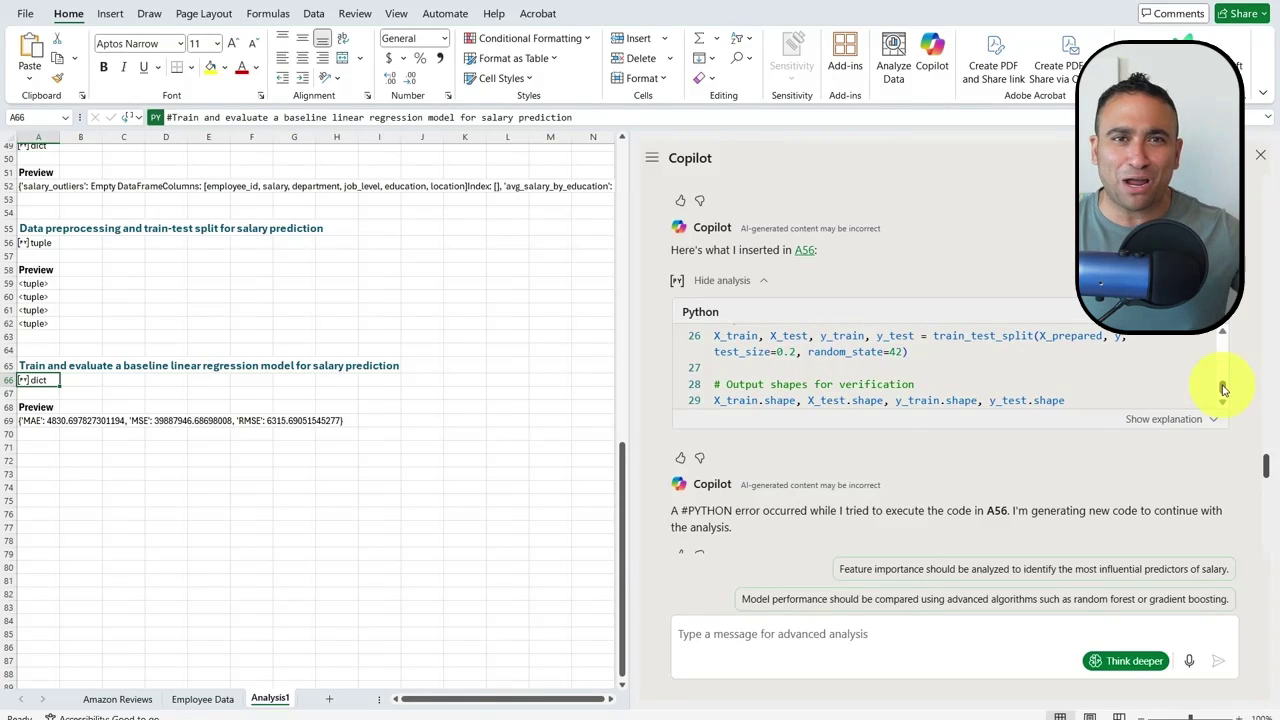
pyautogui.moveTo(1223, 387); pyautogui.dragTo(1224, 371)
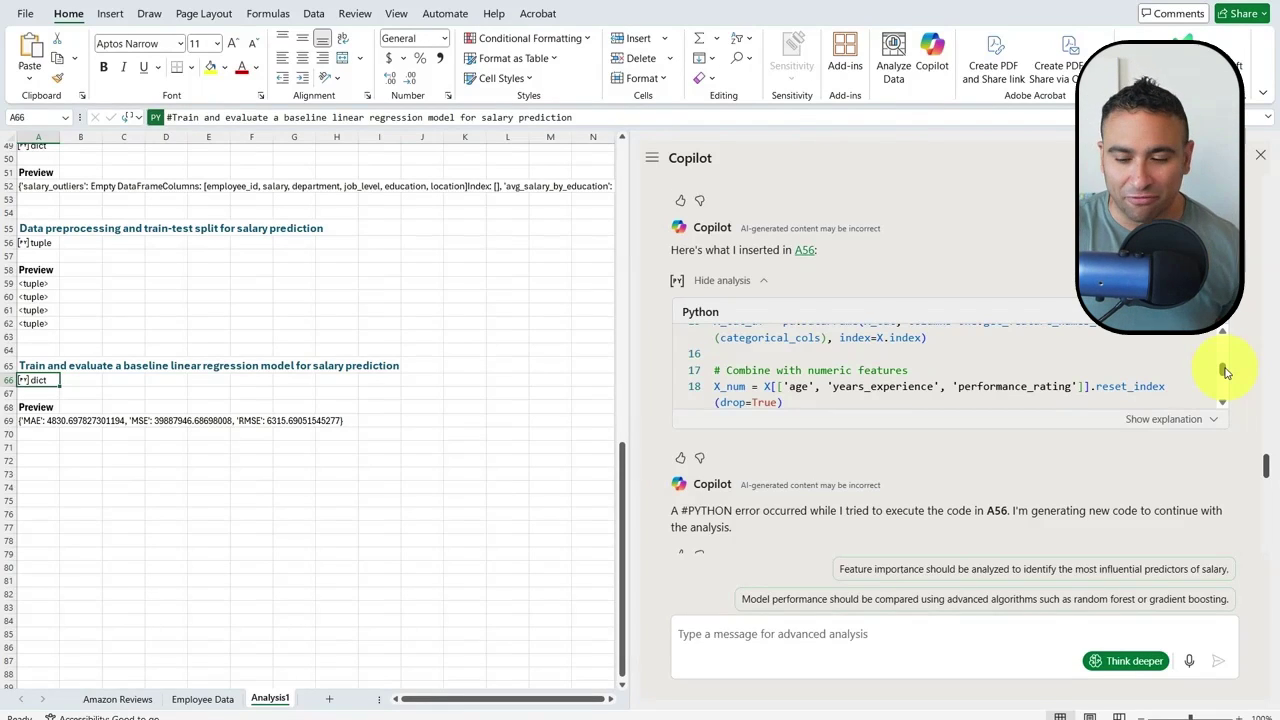
pyautogui.moveTo(1225, 372); pyautogui.dragTo(1234, 343)
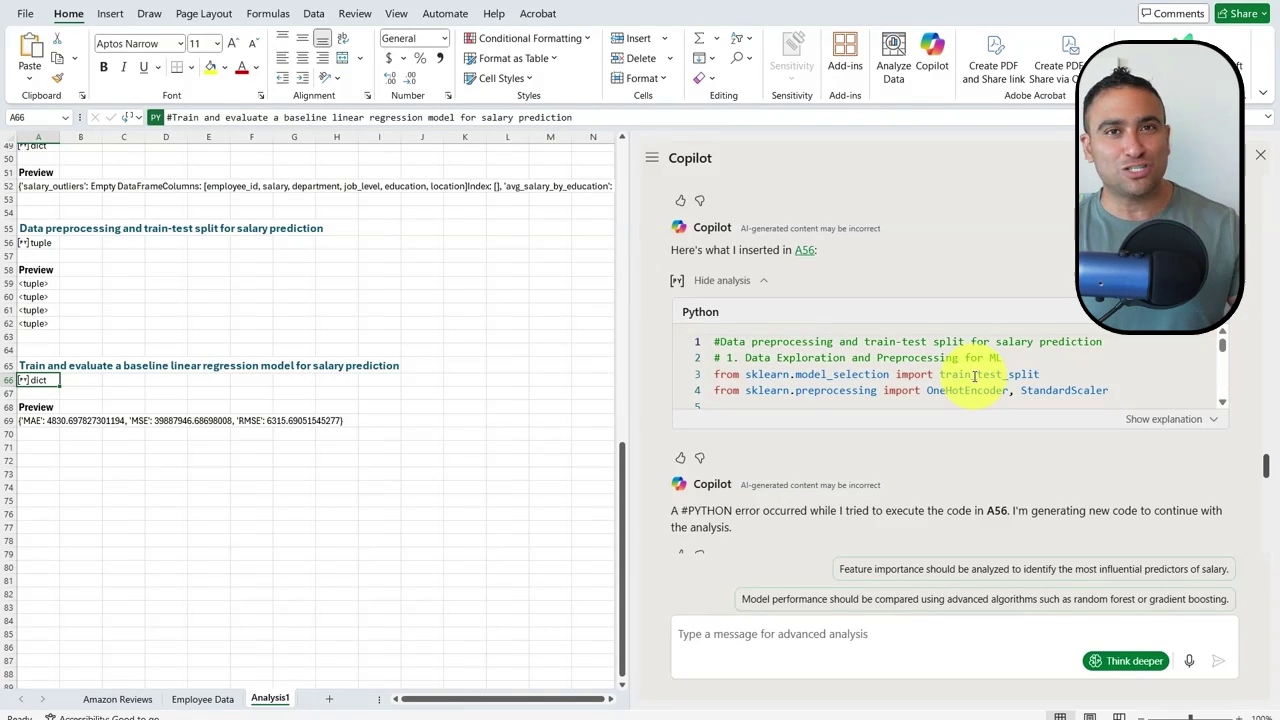
pyautogui.scroll(-3, 975, 376)
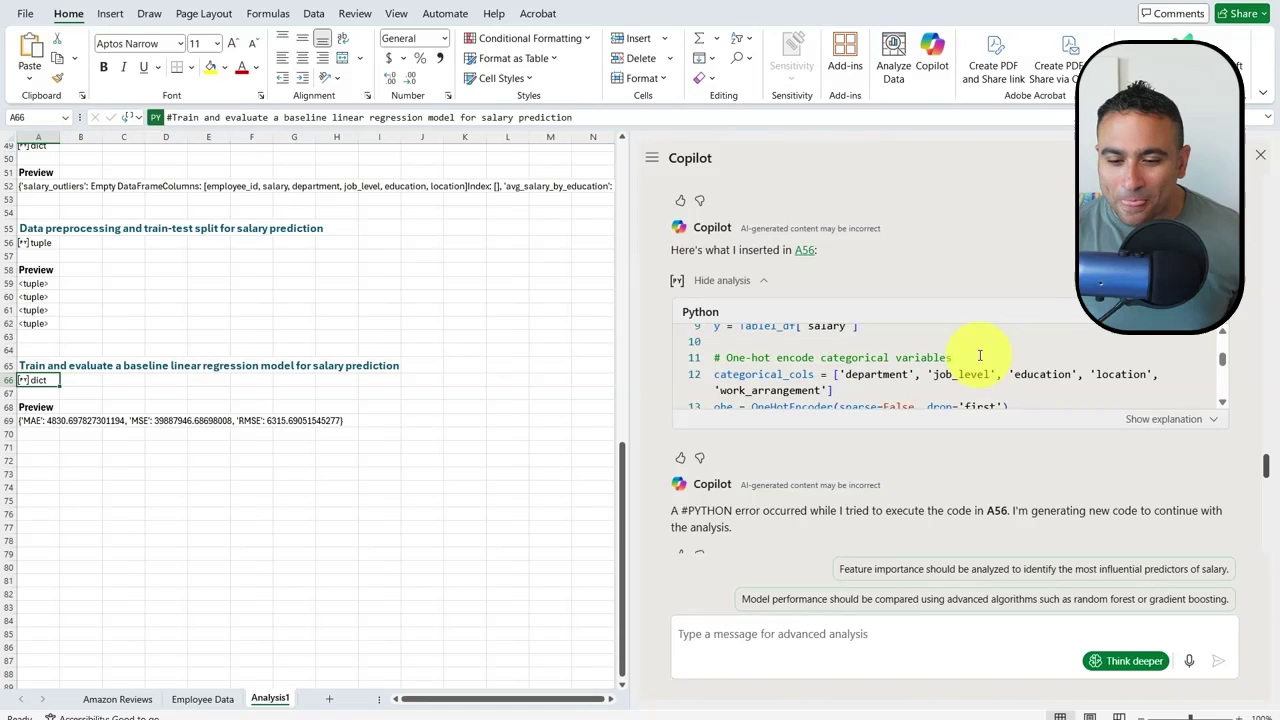
pyautogui.scroll(-5, 977, 358)
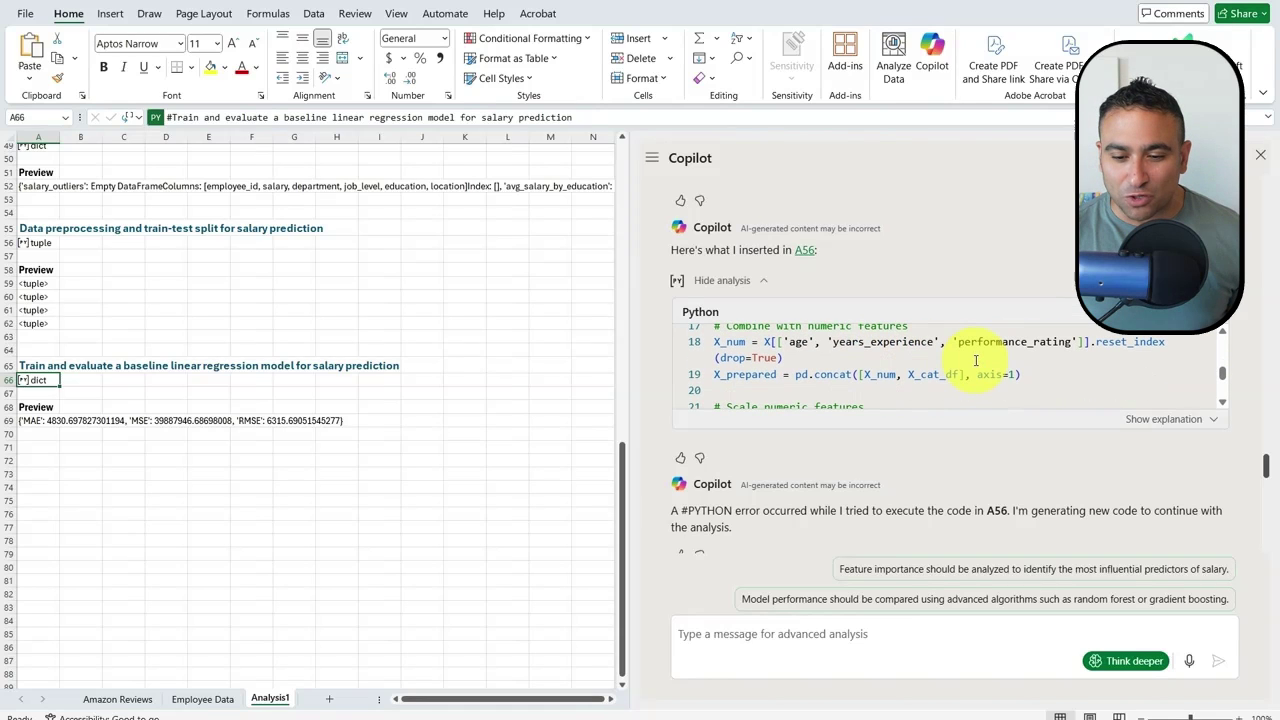
pyautogui.scroll(-2, 975, 360)
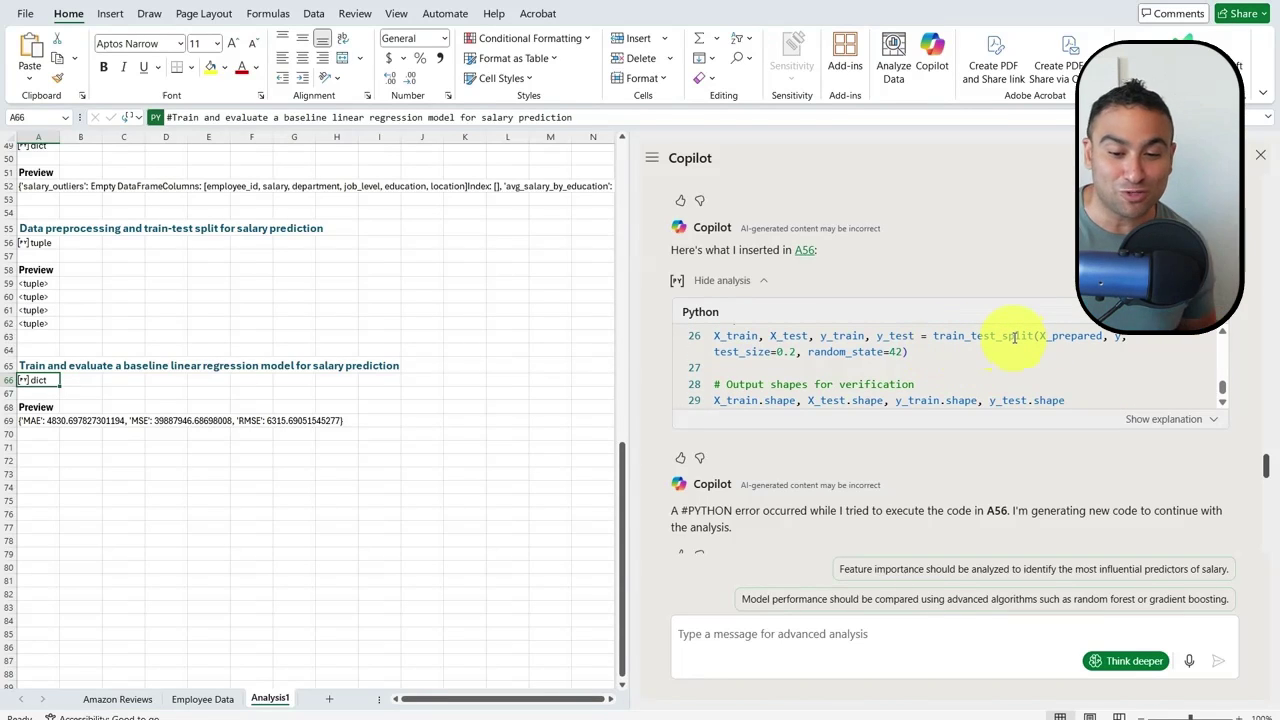
pyautogui.scroll(-2, 794, 360)
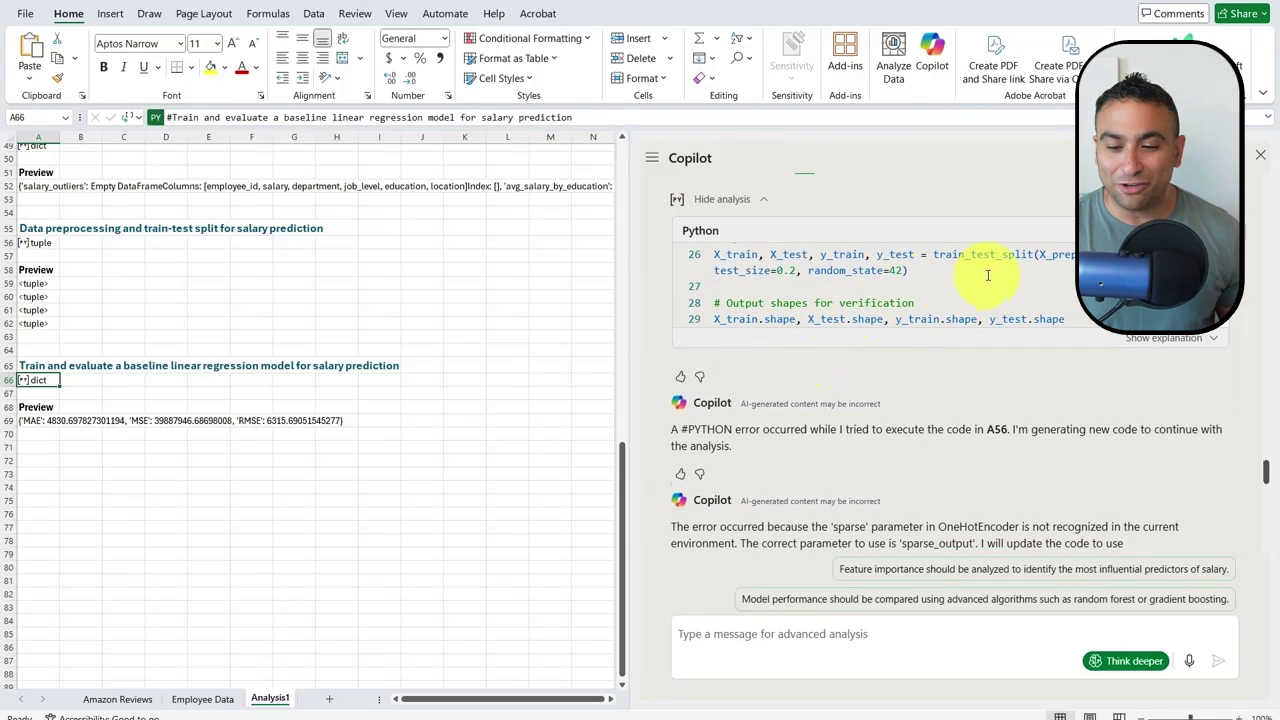
pyautogui.scroll(-4, 823, 366)
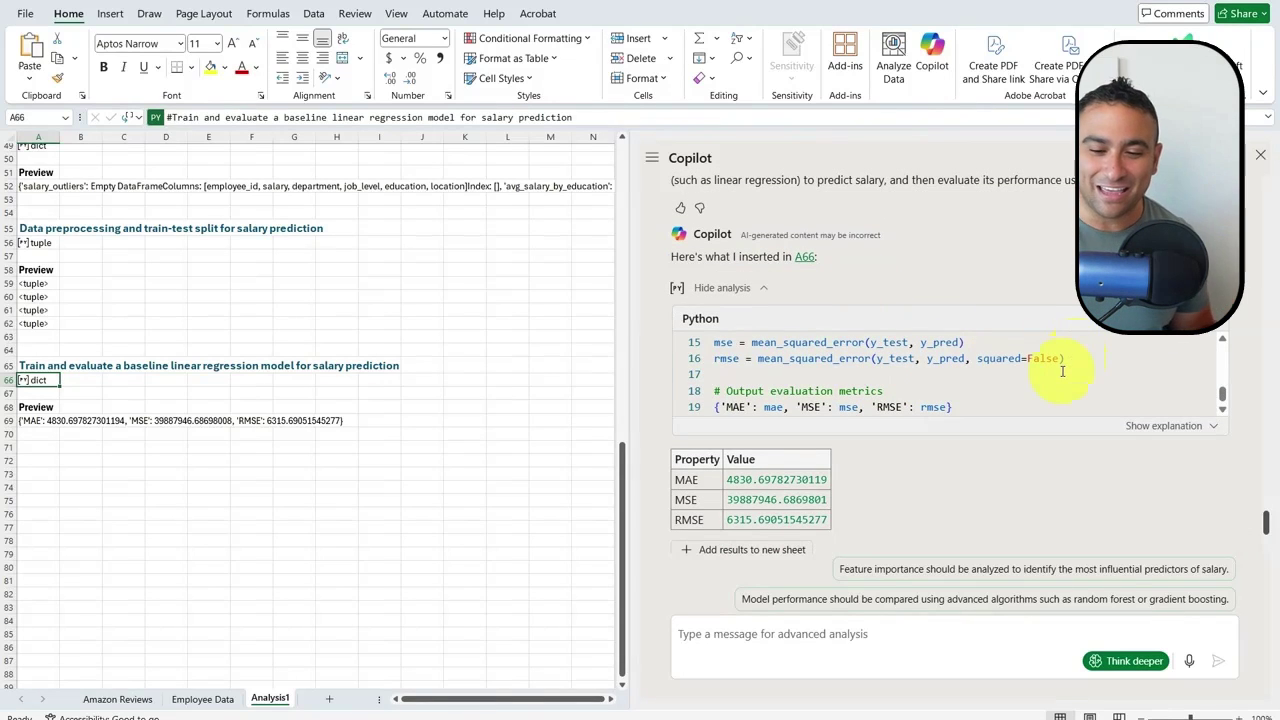
pyautogui.scroll(5, 1062, 371)
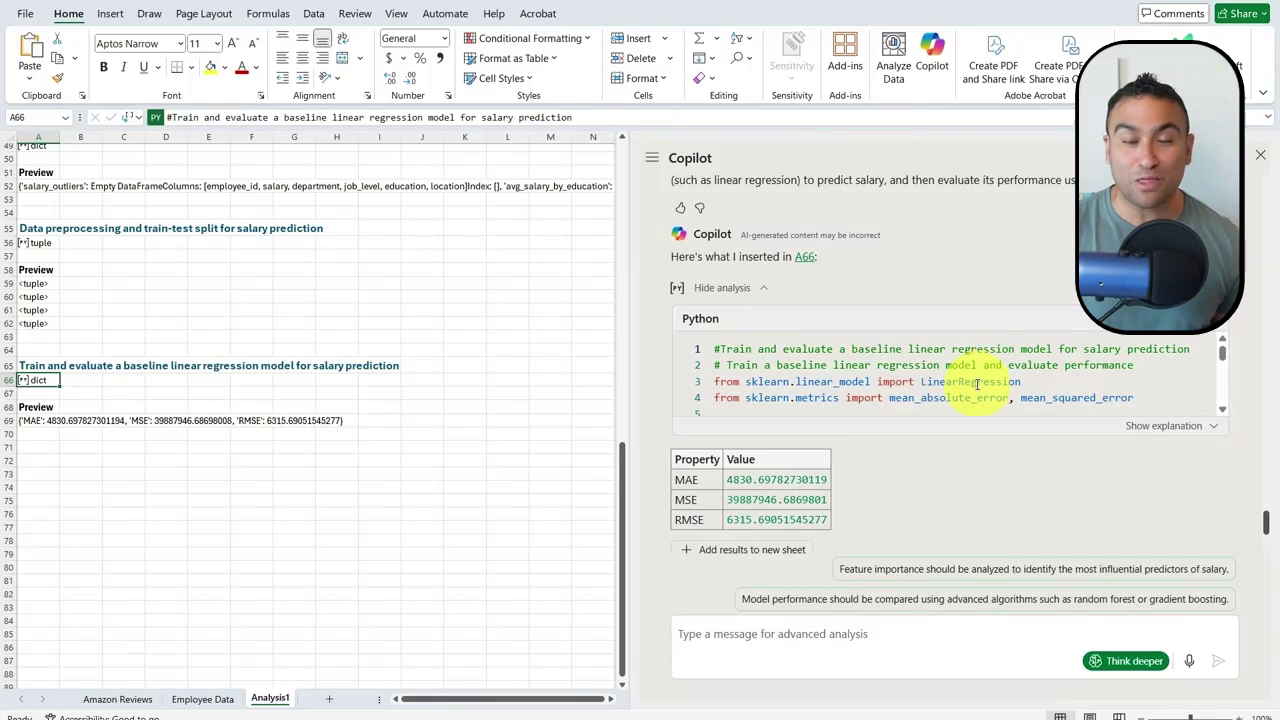
pyautogui.scroll(-2, 905, 360)
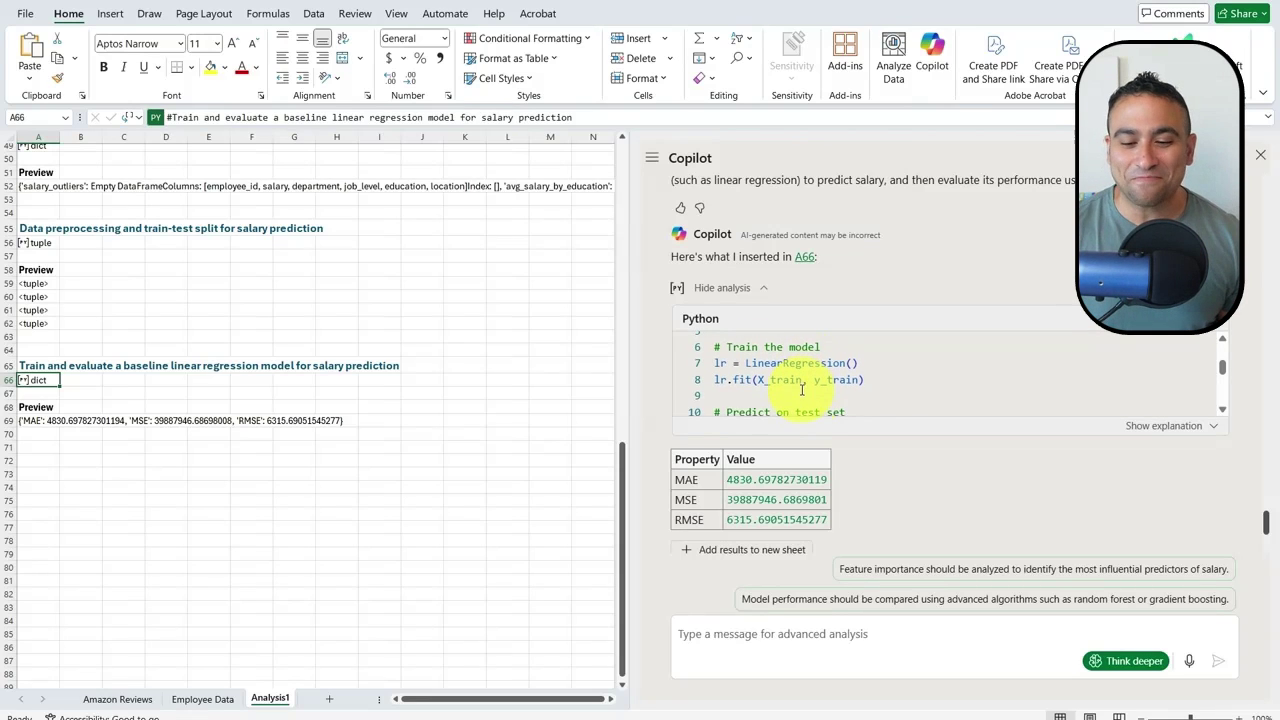
pyautogui.scroll(-4, 810, 350)
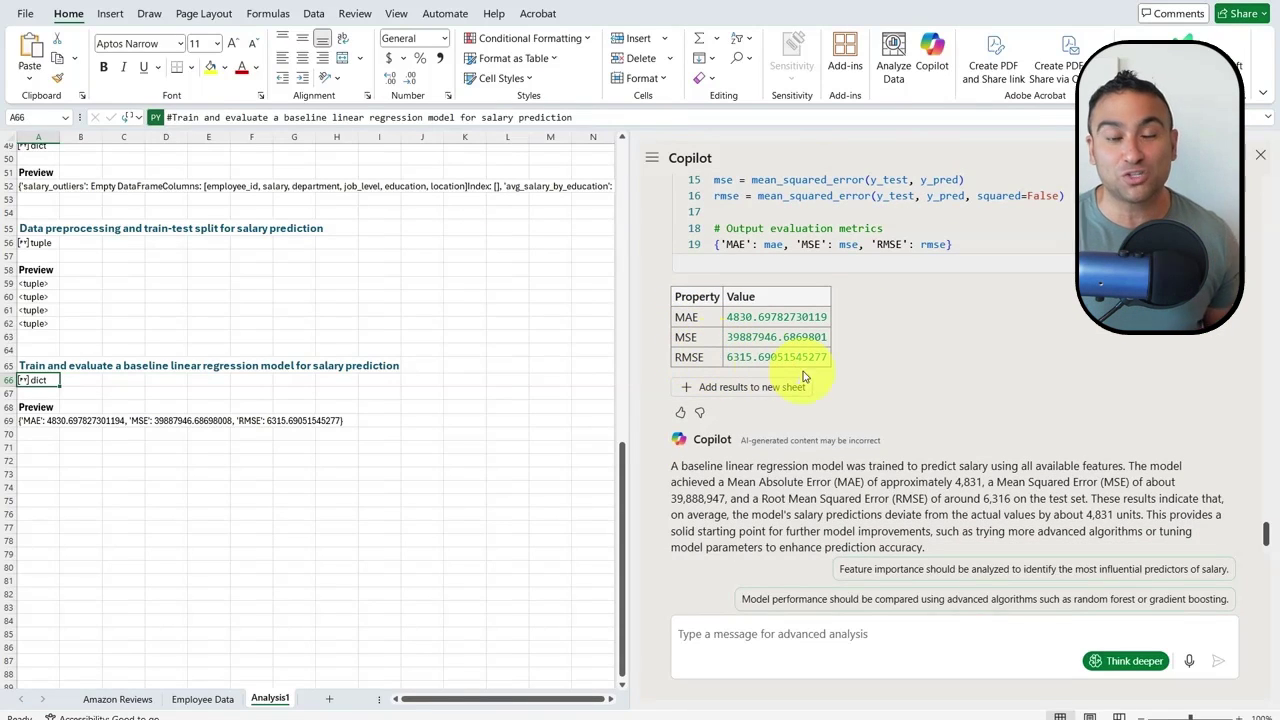
# - Ask Copilot to 'train a random forest regression model' for salary
pyautogui.click(851, 636)
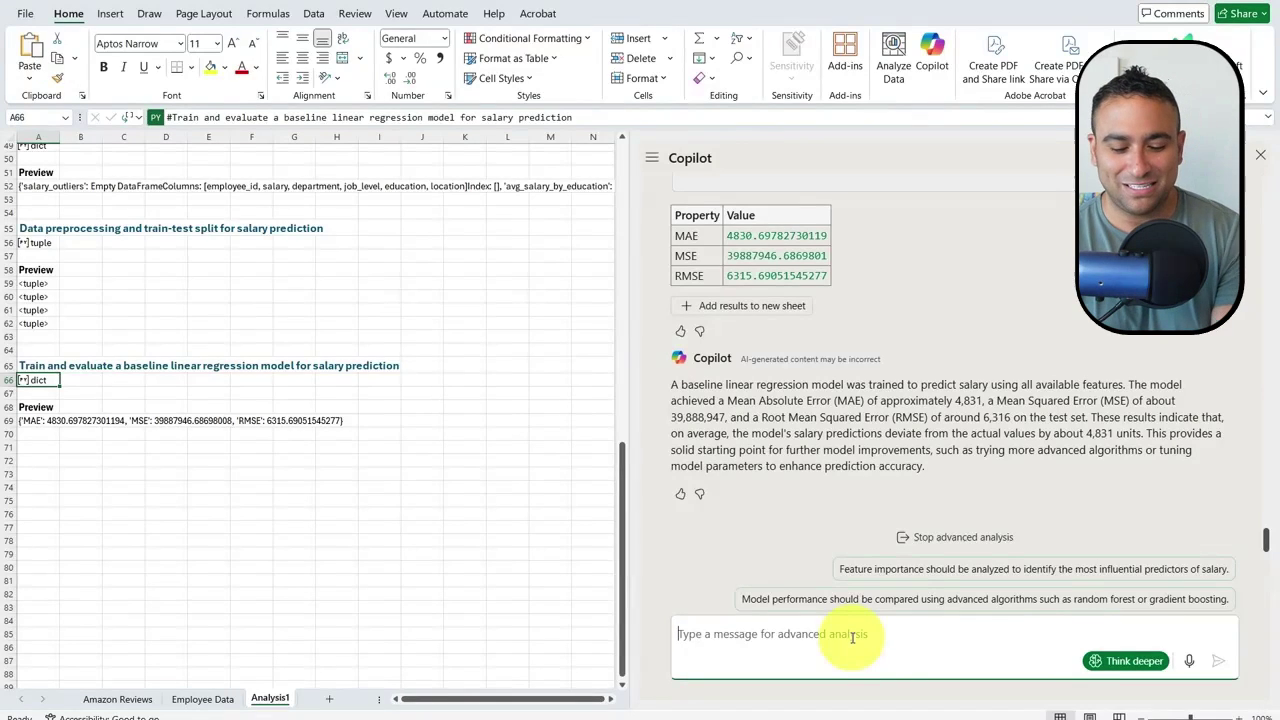
pyautogui.write('train a random forest regression')
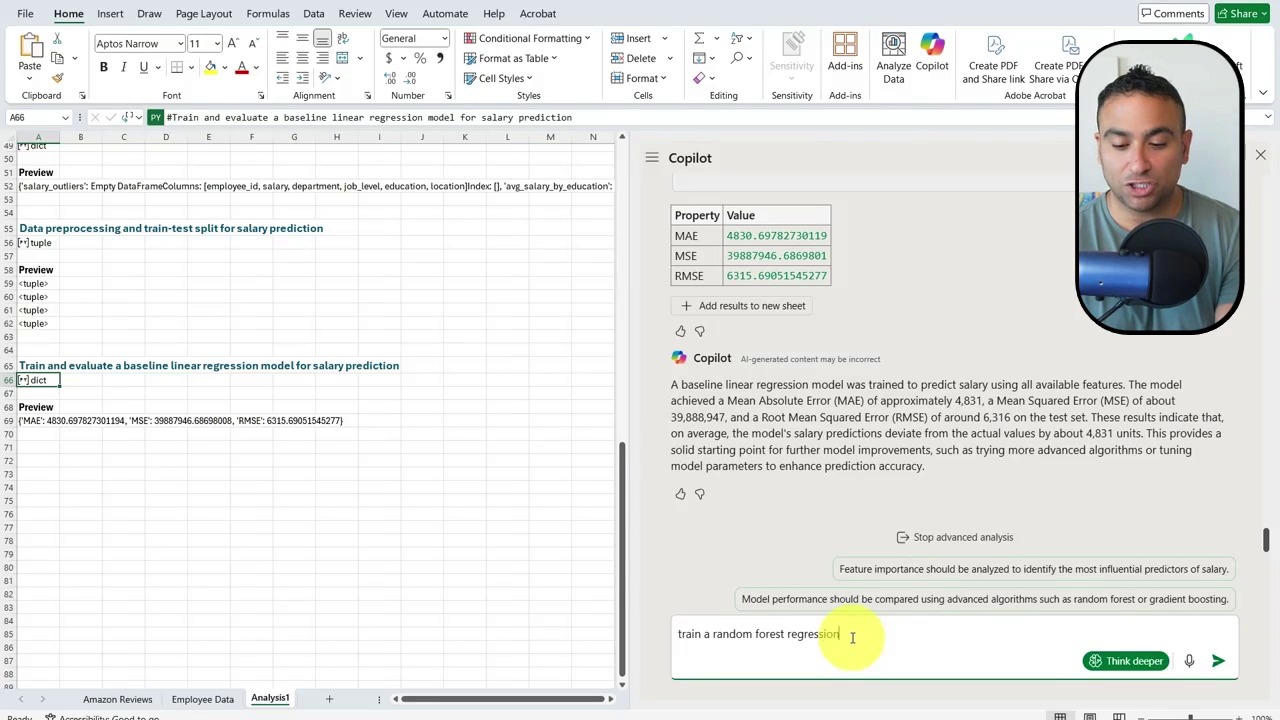
pyautogui.write('model')
pyautogui.press('Return')
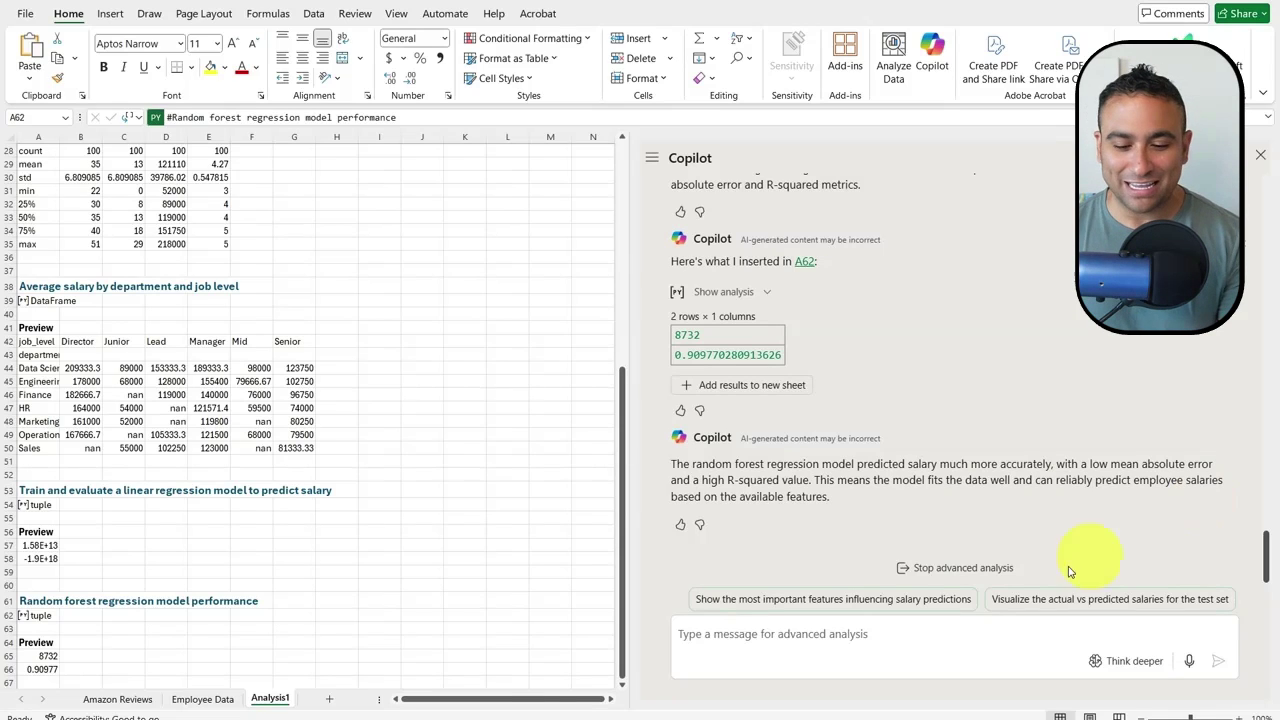
# - Ask Copilot to 'Plot the predicted vs. actual salary information' and review the random forest scatter plot at A70
pyautogui.click(722, 634)
pyautogui.write('Plot the predicted vs. actual salary information')
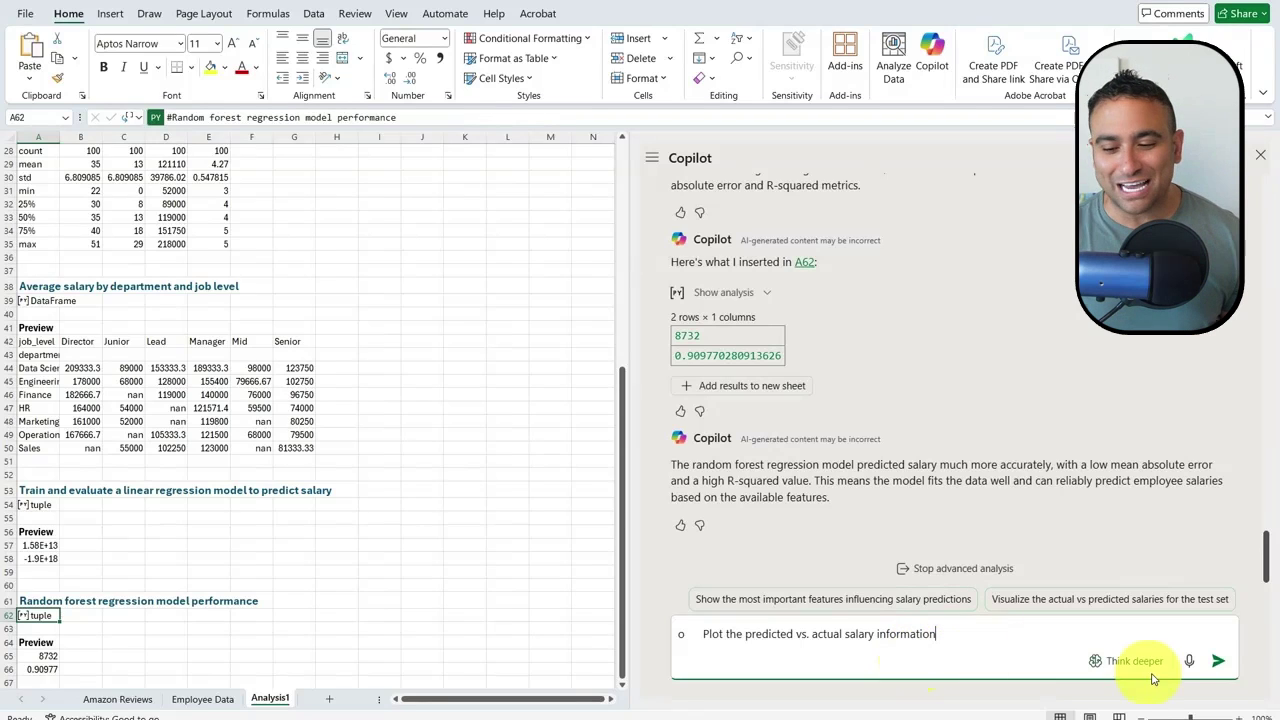
pyautogui.click(1218, 661)
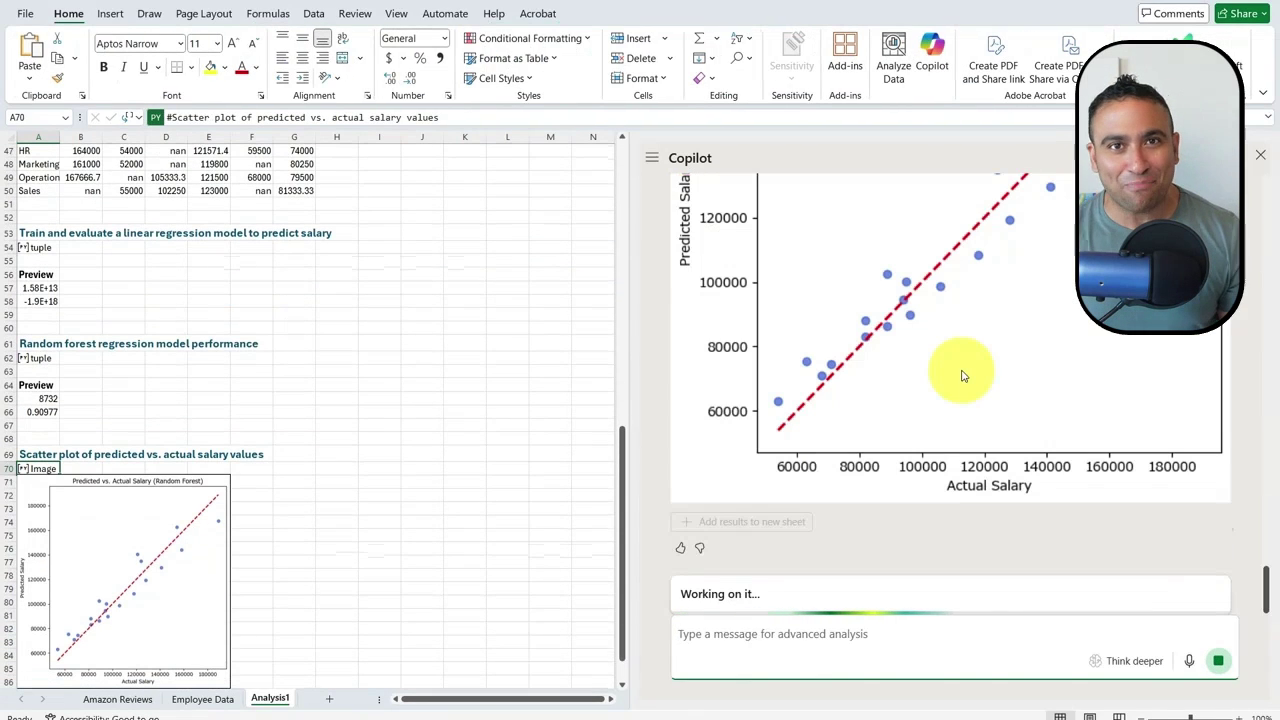
pyautogui.scroll(2, 969, 341)
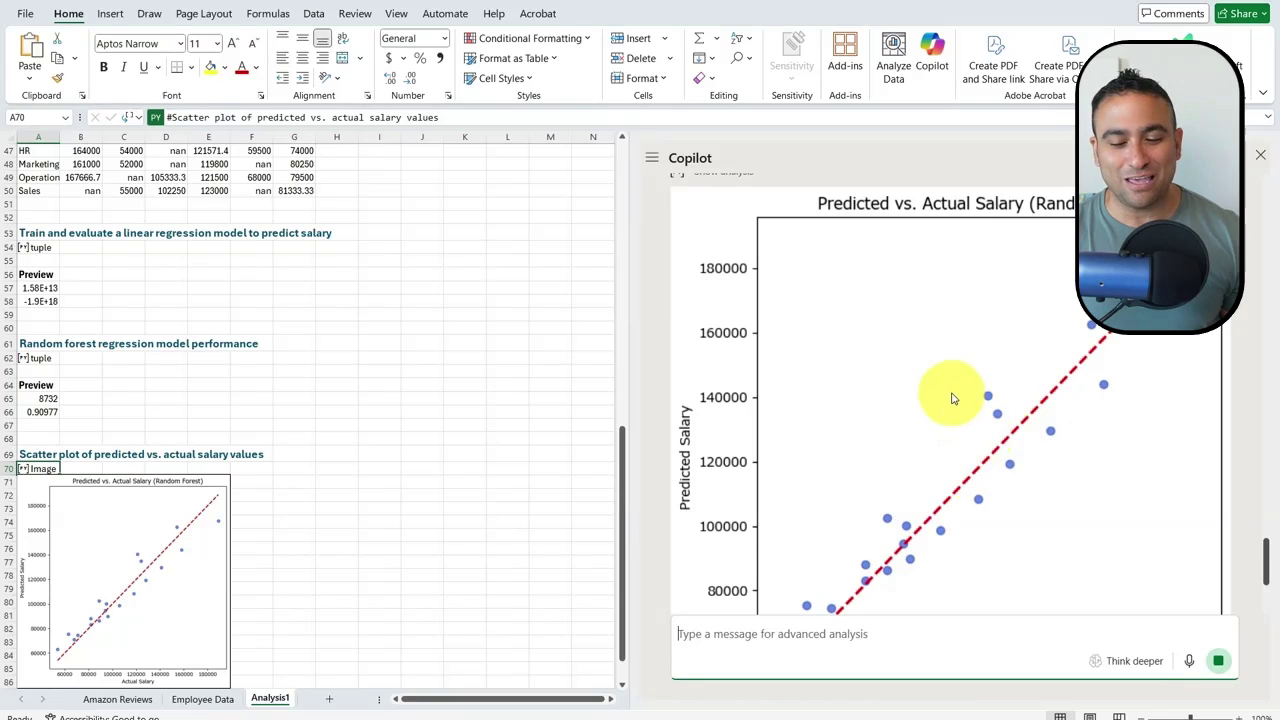
pyautogui.scroll(-1, 968, 445)
pyautogui.scroll(-2, 930, 480)
pyautogui.scroll(-2, 929, 337)
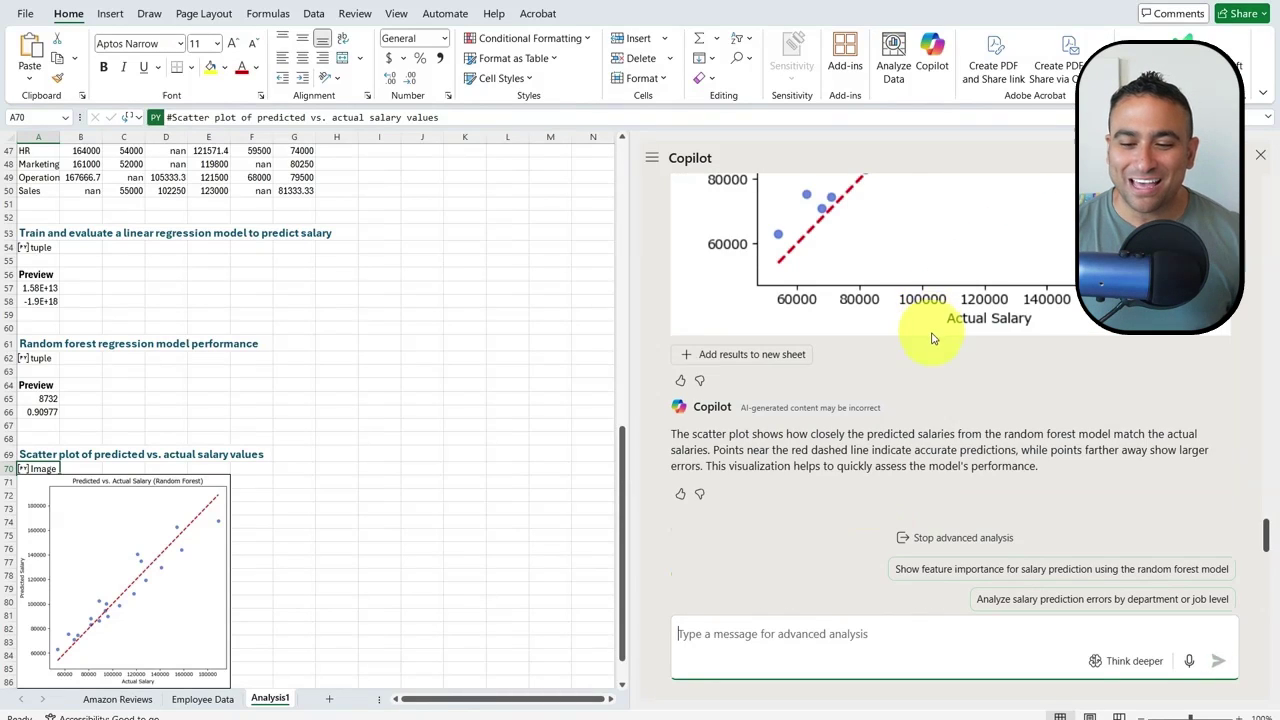
pyautogui.scroll(2, 829, 400)
pyautogui.scroll(2, 929, 286)
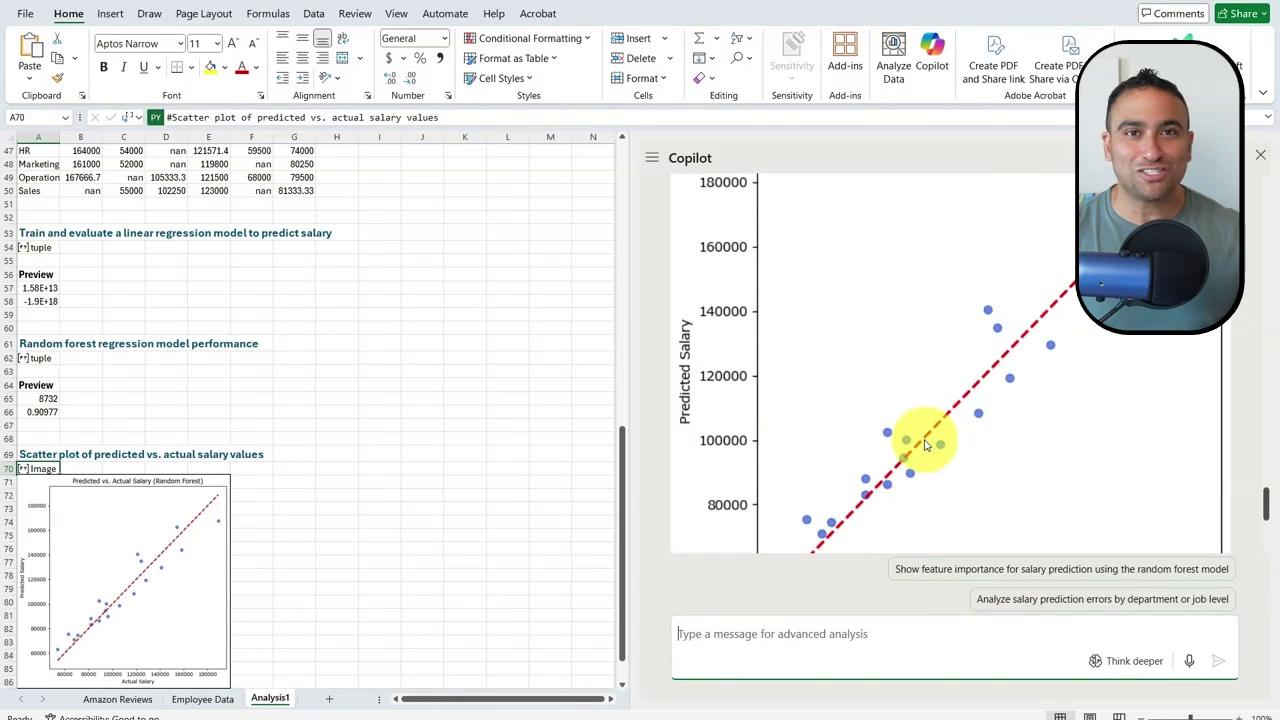
pyautogui.scroll(-4, 857, 466)
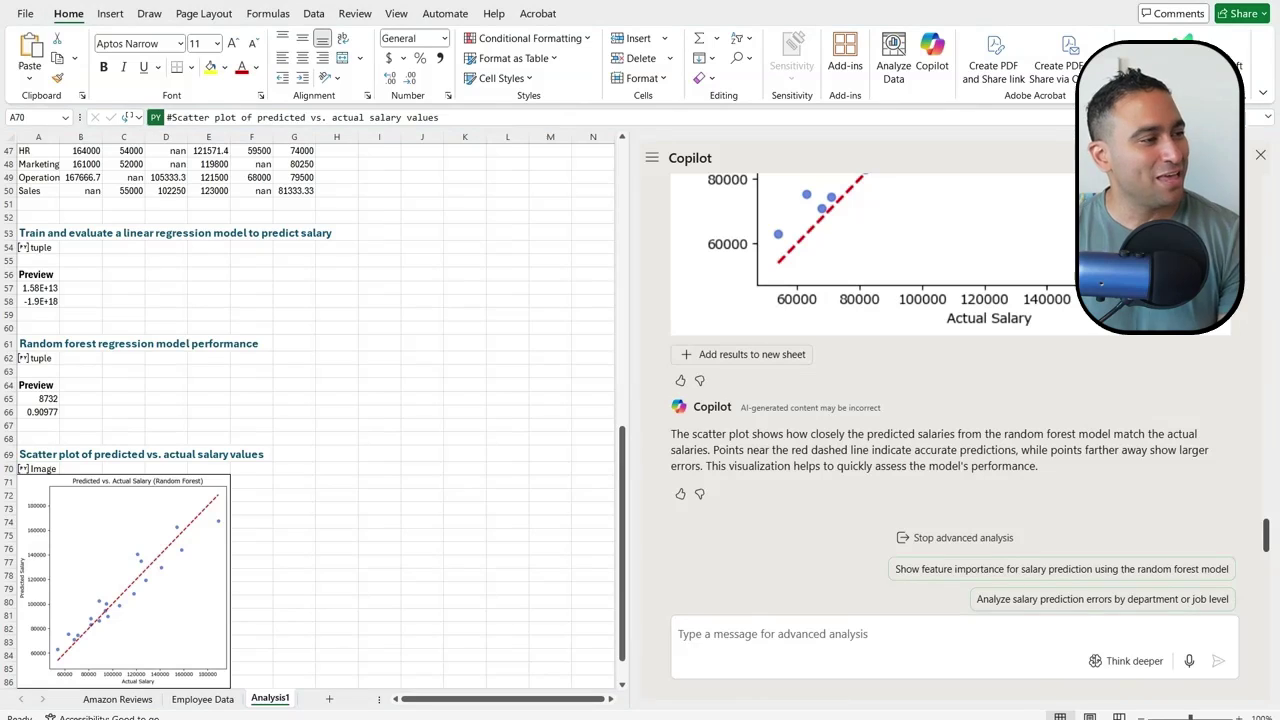
# - Ask Copilot to 'Plot feature importance plot' and review the top-10 importance bar chart at A90
pyautogui.click(729, 628)
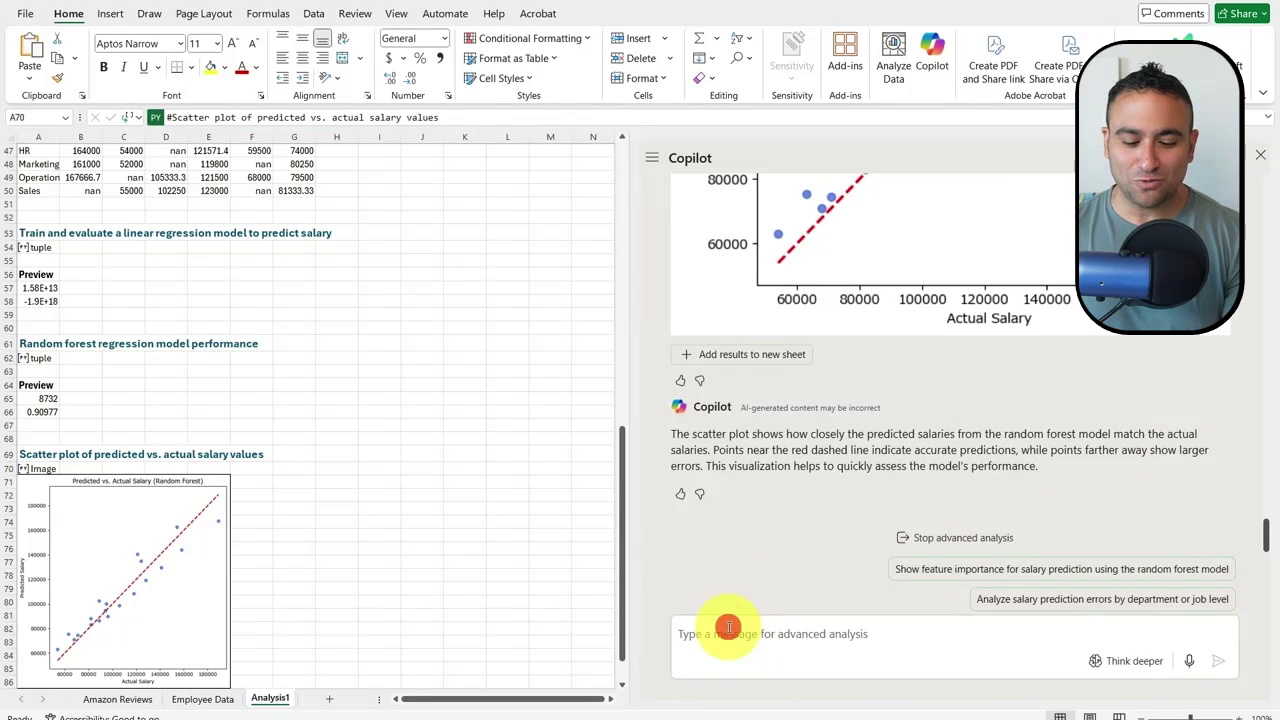
pyautogui.write('Plot feature importance plot')
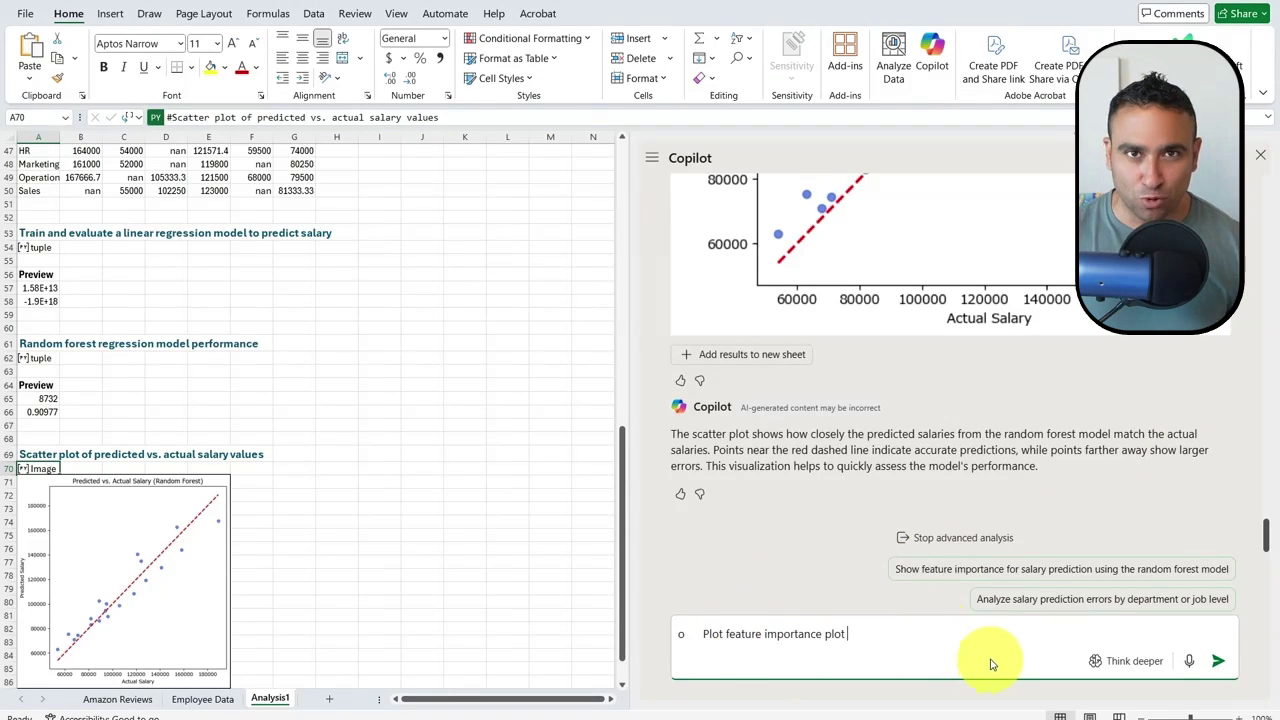
pyautogui.click(1218, 661)
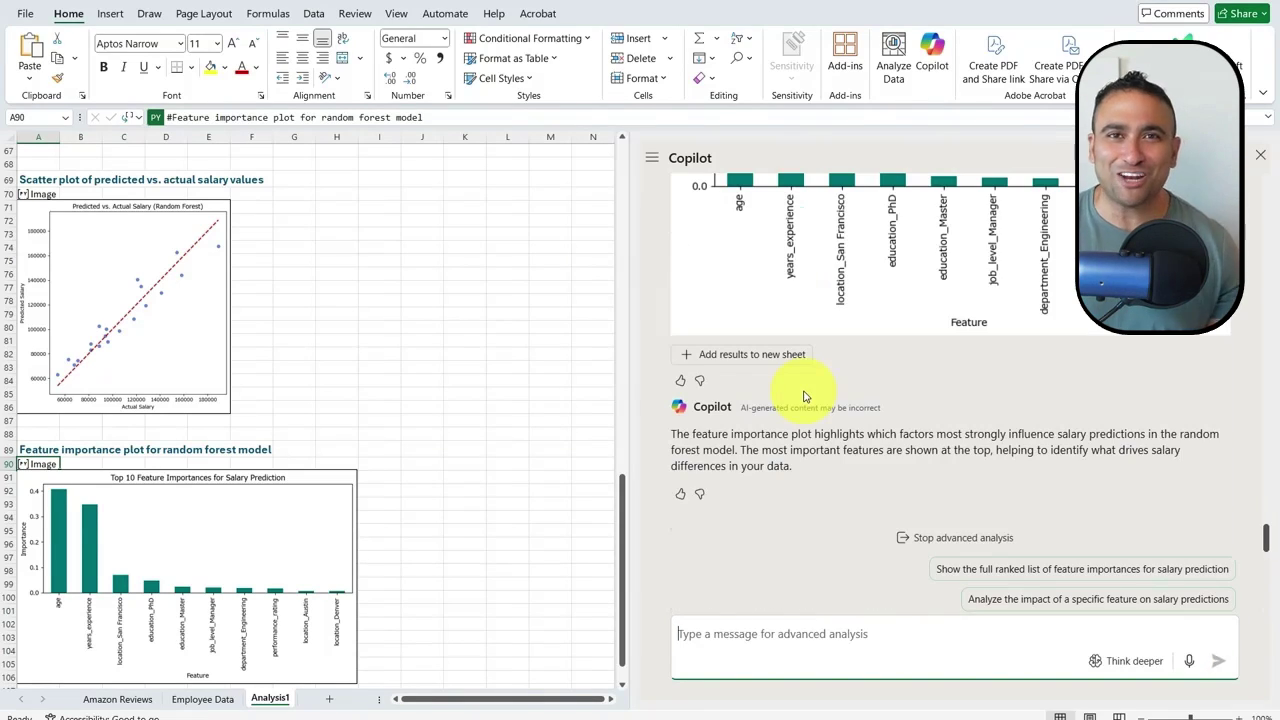
pyautogui.scroll(3, 806, 393)
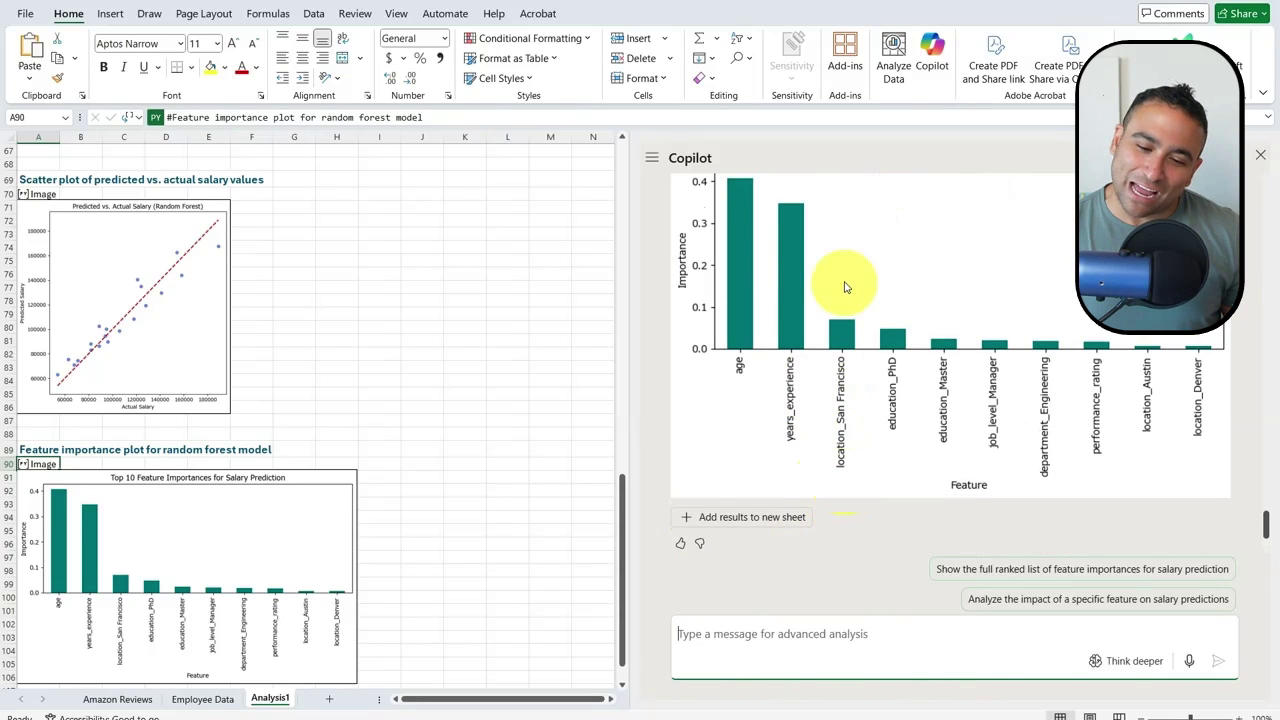
pyautogui.scroll(-3, 853, 410)
pyautogui.scroll(3, 843, 337)
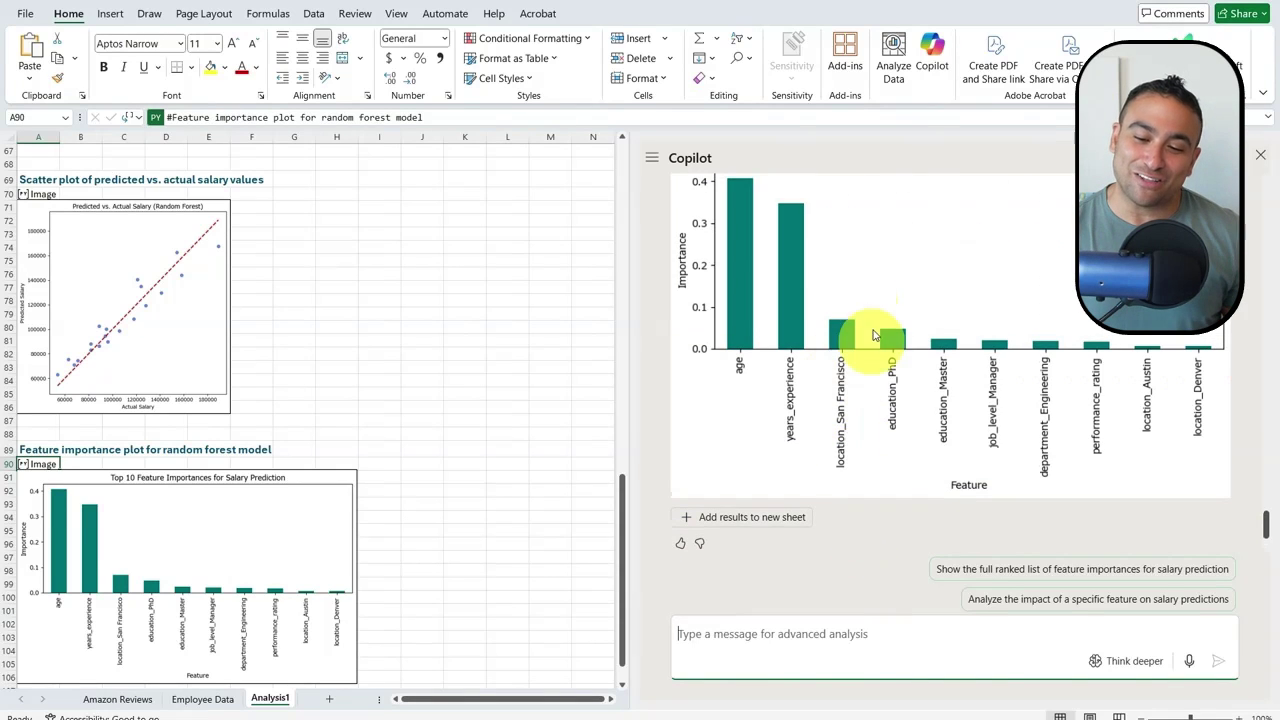